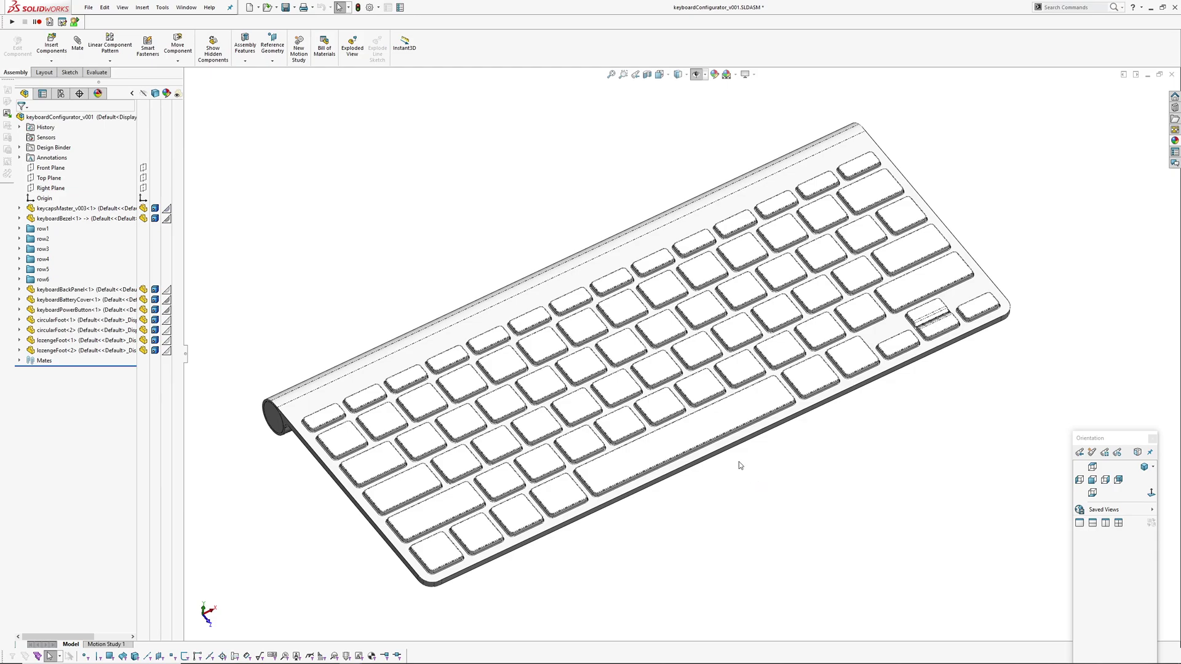
- Orbit the keyboard assembly and move the equations text file window up and left
{"action": "middle_click_drag", "start_coordinate": [740, 462], "coordinate": [678, 461]}
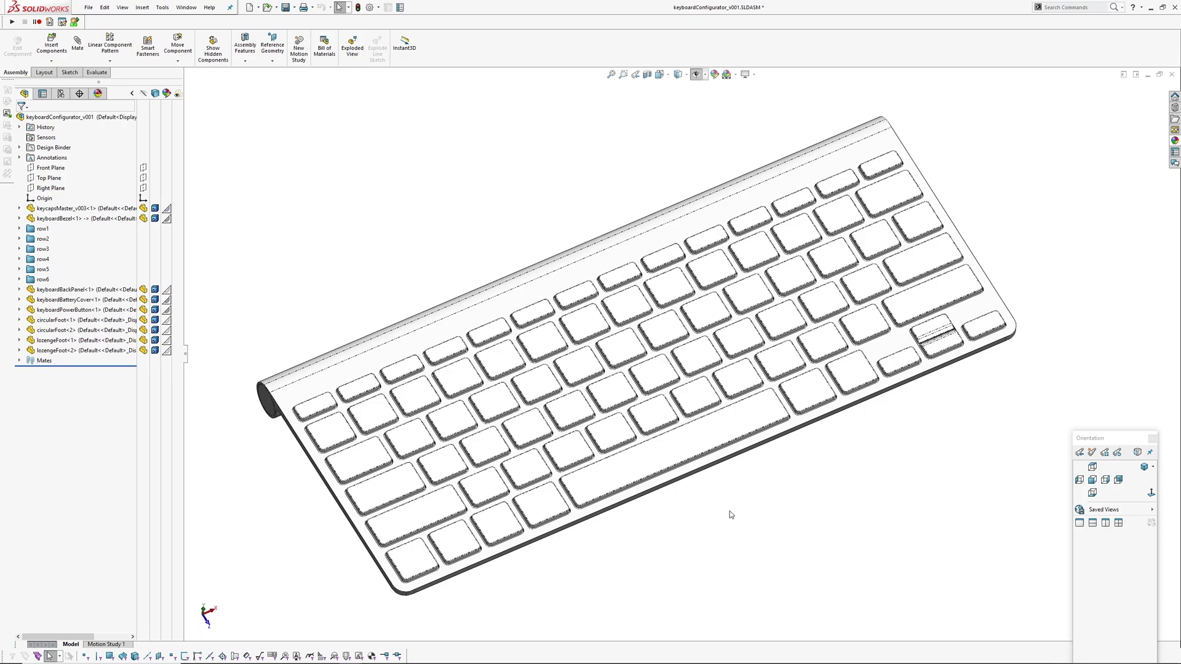
{"action": "middle_click_drag", "start_coordinate": [731, 515], "coordinate": [705, 490]}
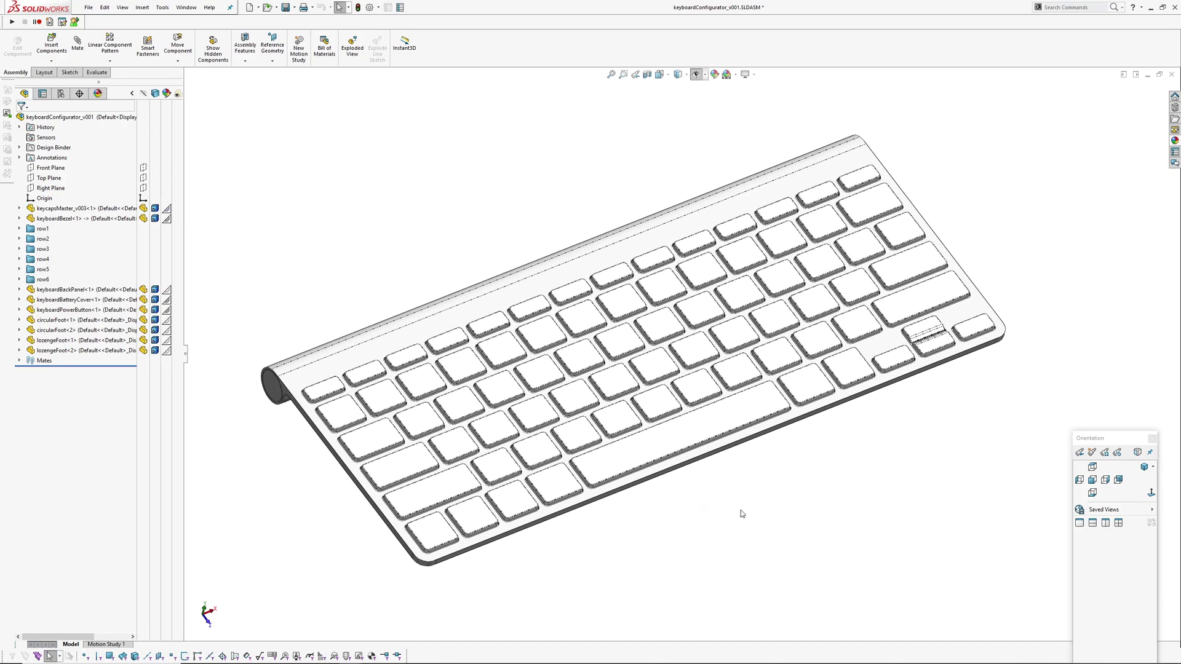
{"action": "key", "text": "alt+Tab"}
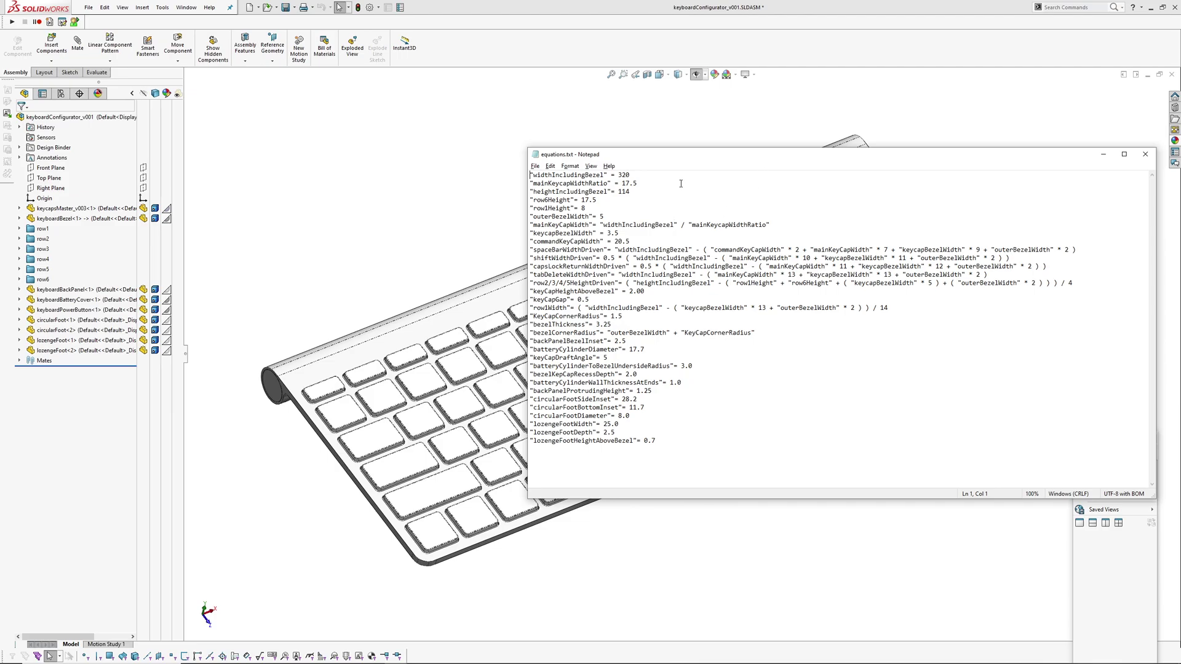
{"action": "left_click_drag", "start_coordinate": [720, 158], "coordinate": [705, 132]}
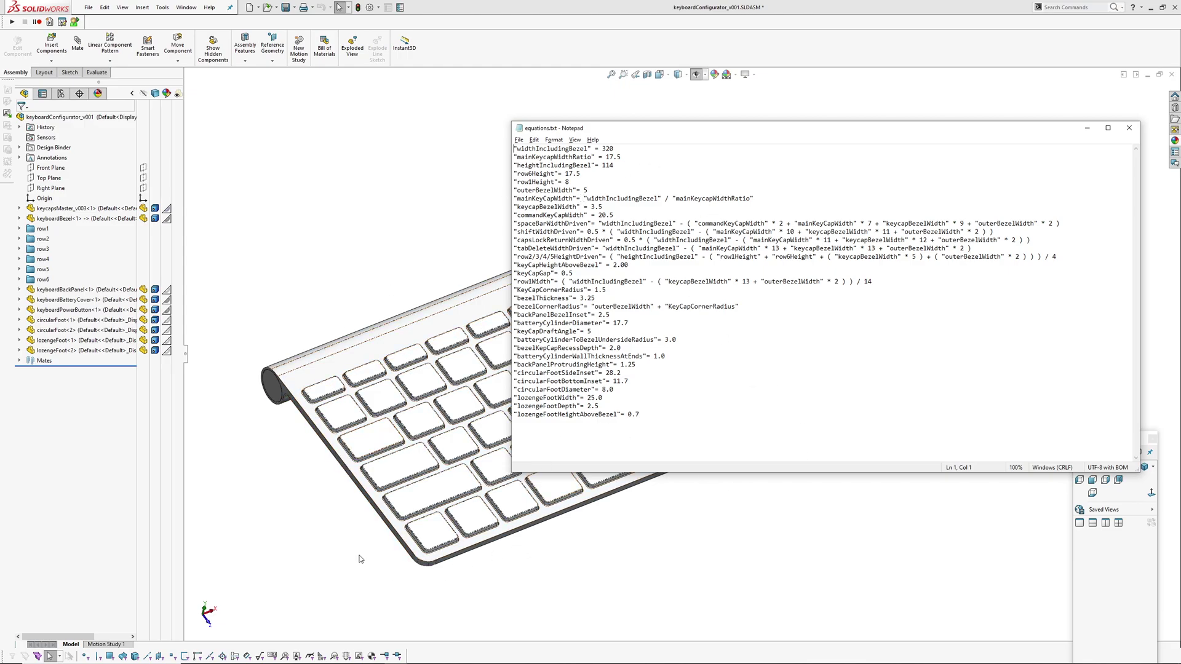
{"action": "middle_click_drag", "start_coordinate": [412, 434], "coordinate": [37, 375]}
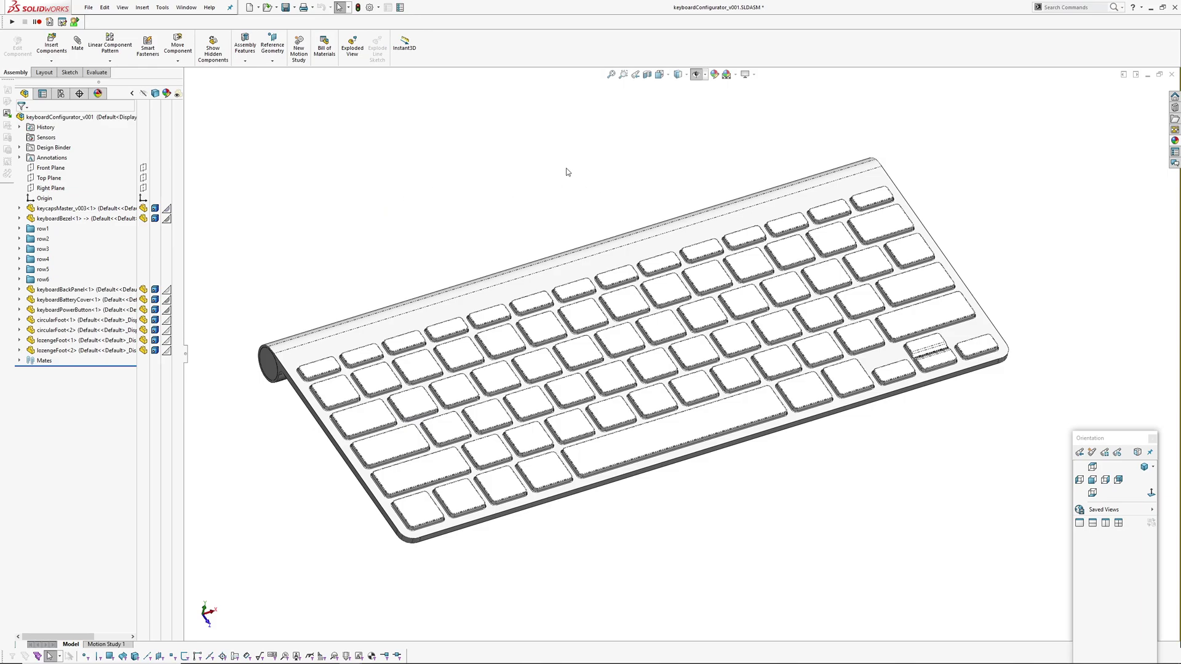
- Switch to keycapsMaster_v003 and review its global variables linked to equations.txt
{"action": "left_click", "coordinate": [186, 7]}
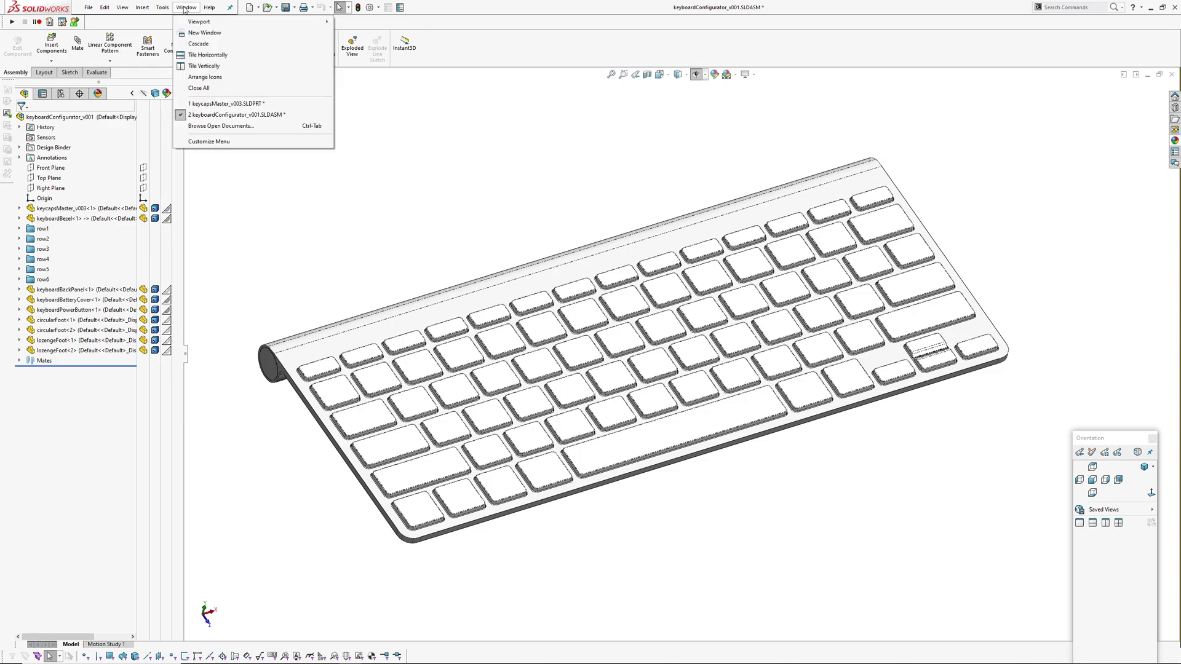
{"action": "left_click", "coordinate": [215, 103]}
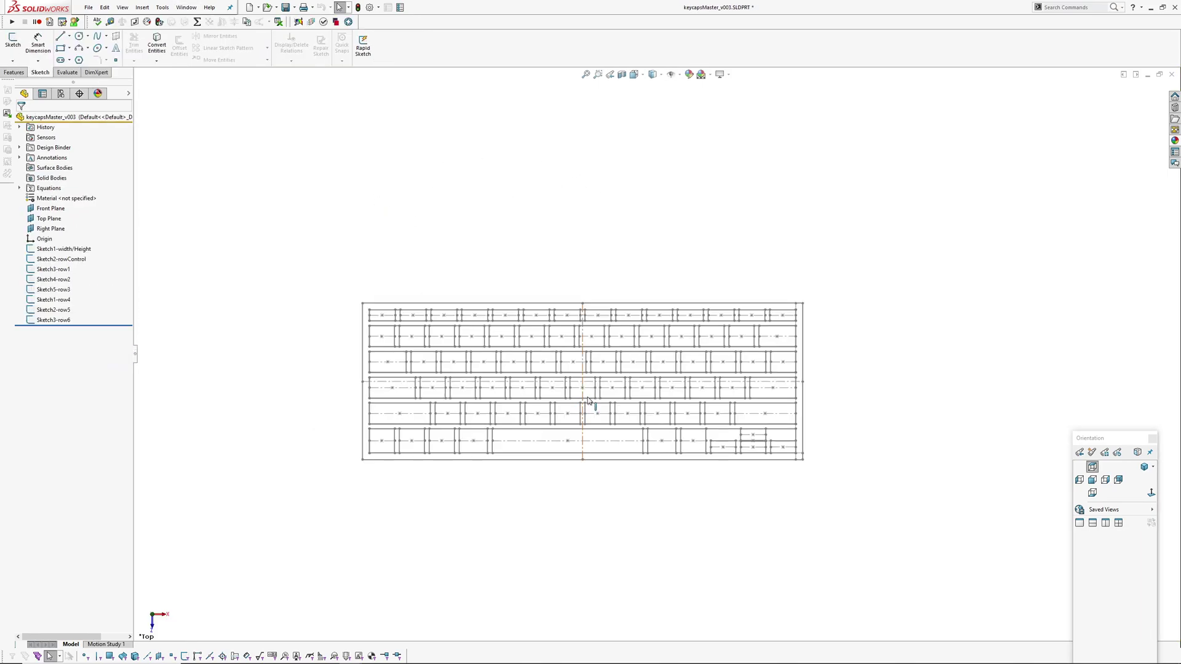
{"action": "scroll", "coordinate": [574, 482], "scroll_direction": "down", "scroll_amount": 1}
{"action": "middle_click_drag", "start_coordinate": [514, 399], "coordinate": [538, 377]}
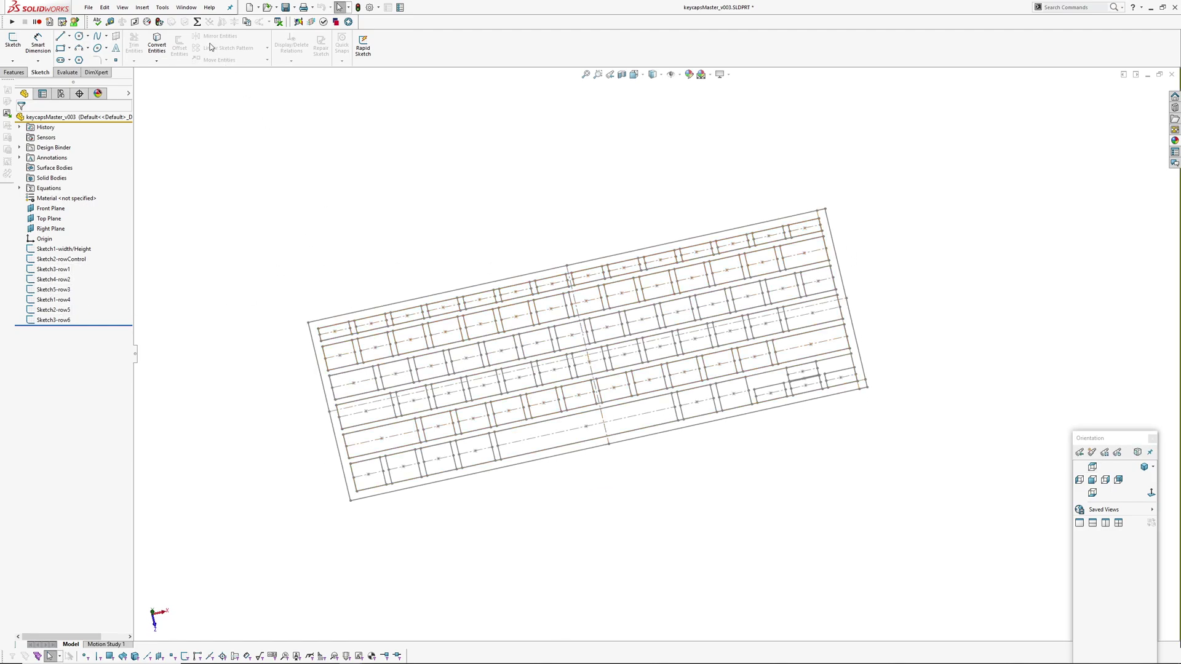
{"action": "left_click", "coordinate": [197, 22]}
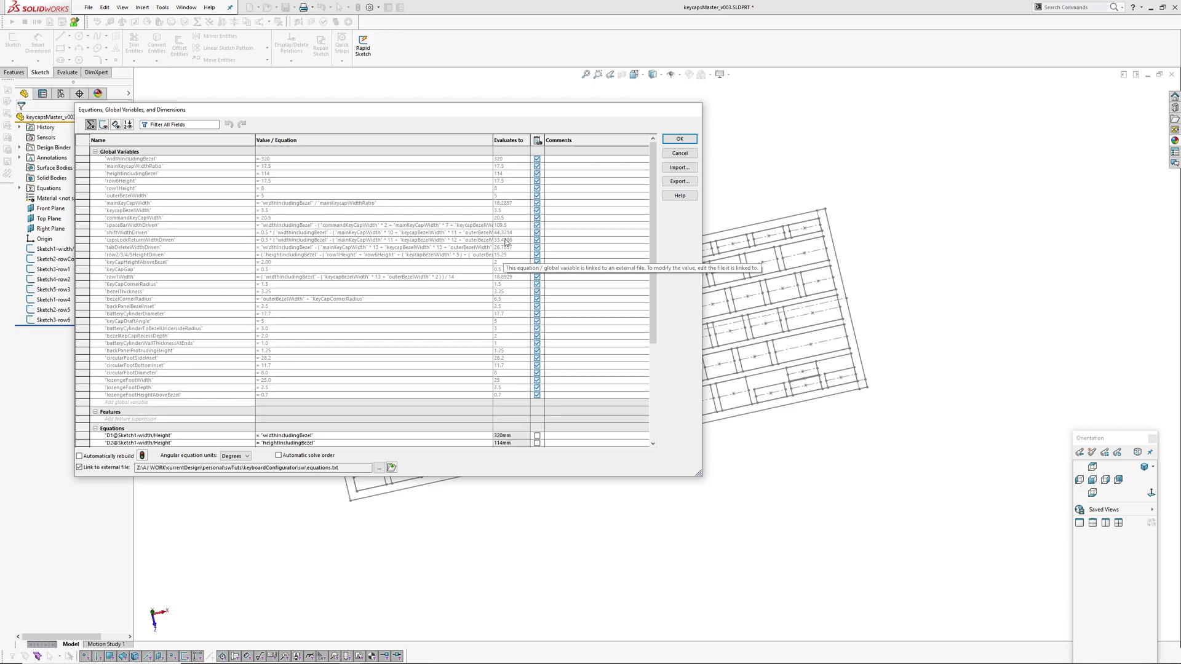
{"action": "left_click", "coordinate": [687, 140]}
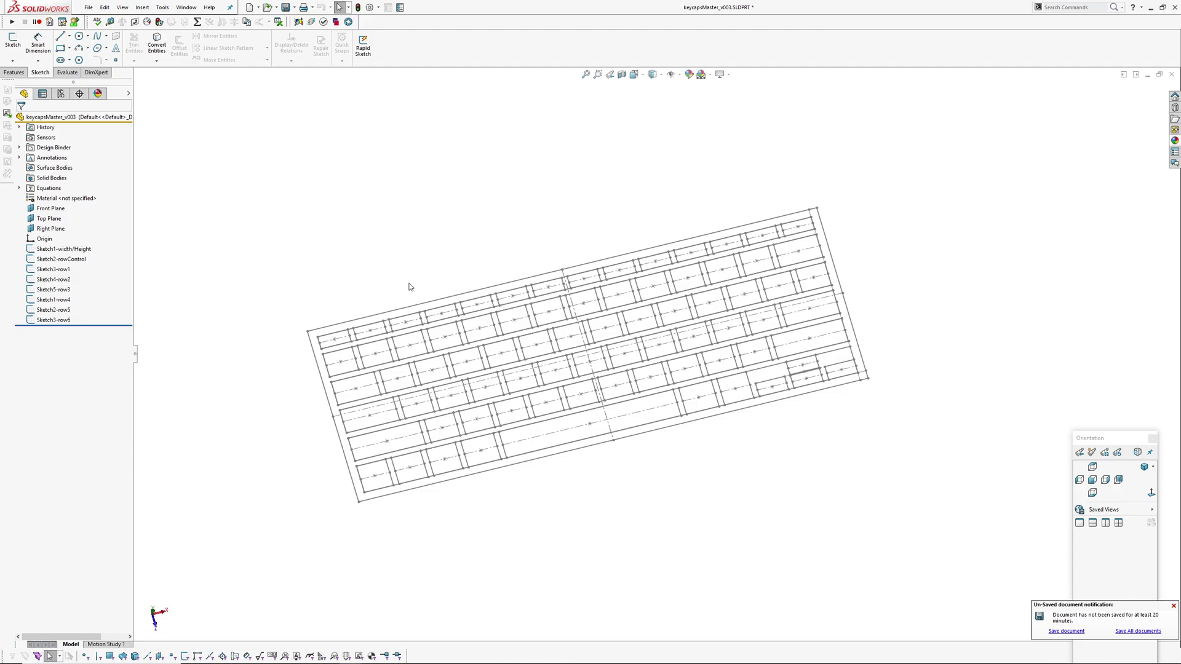
{"action": "key", "text": "alt+Tab"}
- Set widthIncludingBezel to 330 in equations.txt, save, and view the wider rebuilt keyboard
{"action": "key", "text": "alt+Tab"}
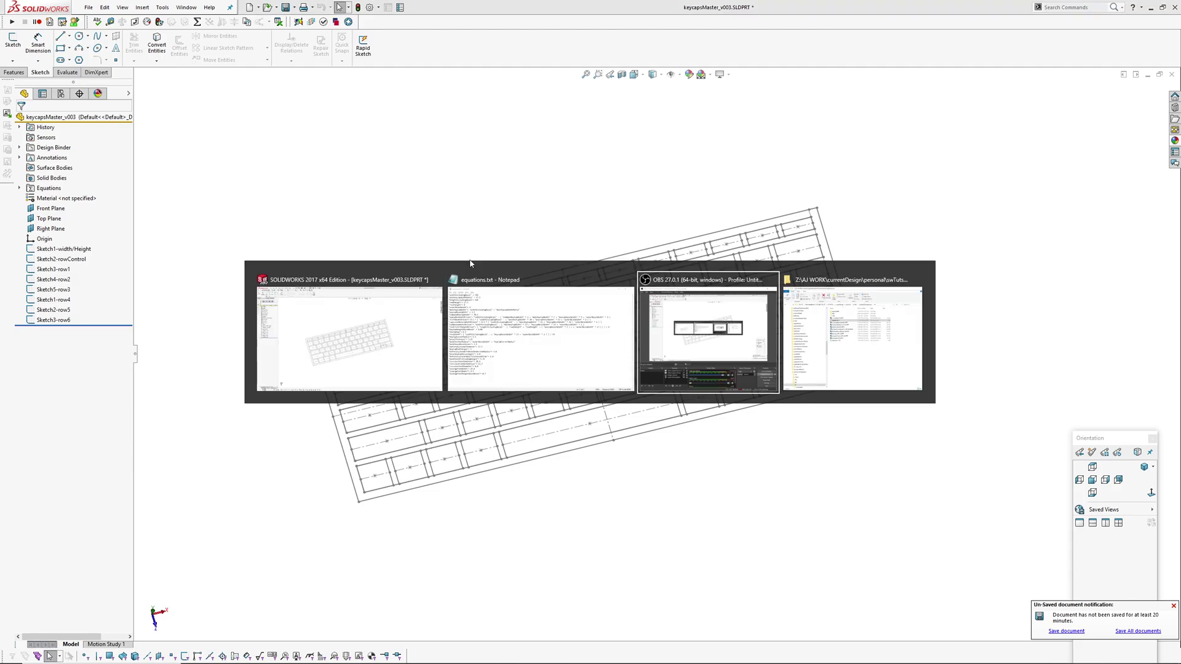
{"action": "key", "text": "alt+Tab"}
{"action": "key", "text": "alt+Tab"}
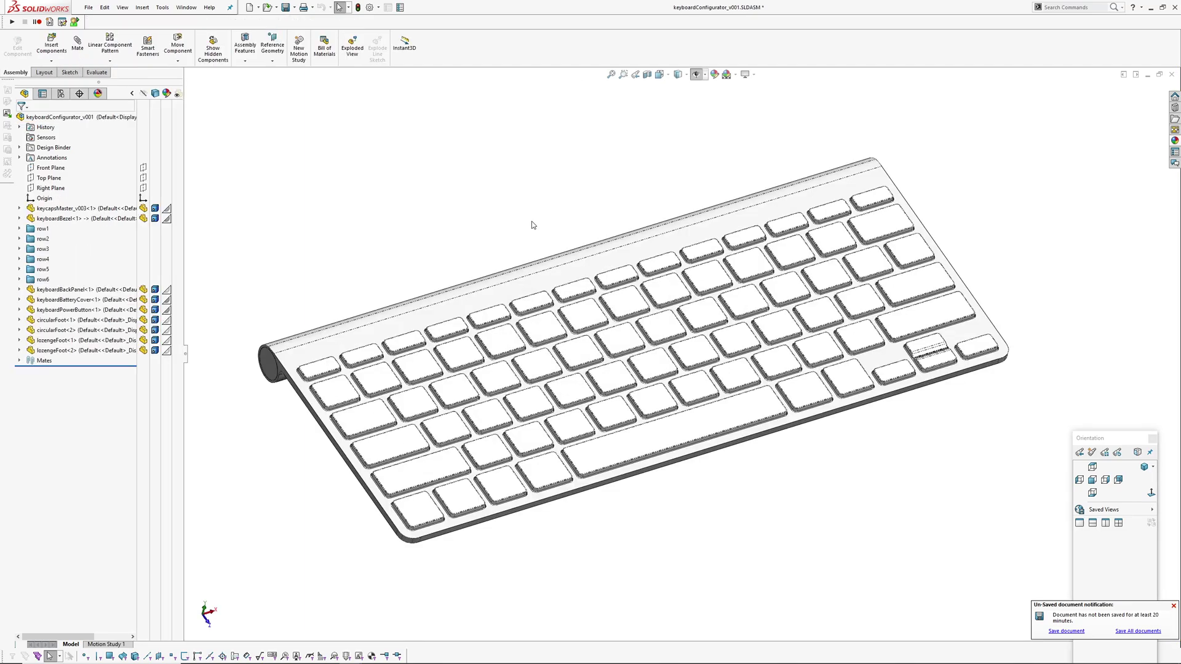
{"action": "mouse_move", "coordinate": [535, 224]}
{"action": "middle_mouse_down"}
{"action": "mouse_move", "coordinate": [574, 235]}
{"action": "mouse_move", "coordinate": [583, 273]}
{"action": "mouse_move", "coordinate": [595, 222]}
{"action": "mouse_move", "coordinate": [585, 256]}
{"action": "mouse_move", "coordinate": [603, 239]}
{"action": "mouse_move", "coordinate": [833, 497]}
{"action": "middle_mouse_up"}
{"action": "key", "text": "alt+Tab"}
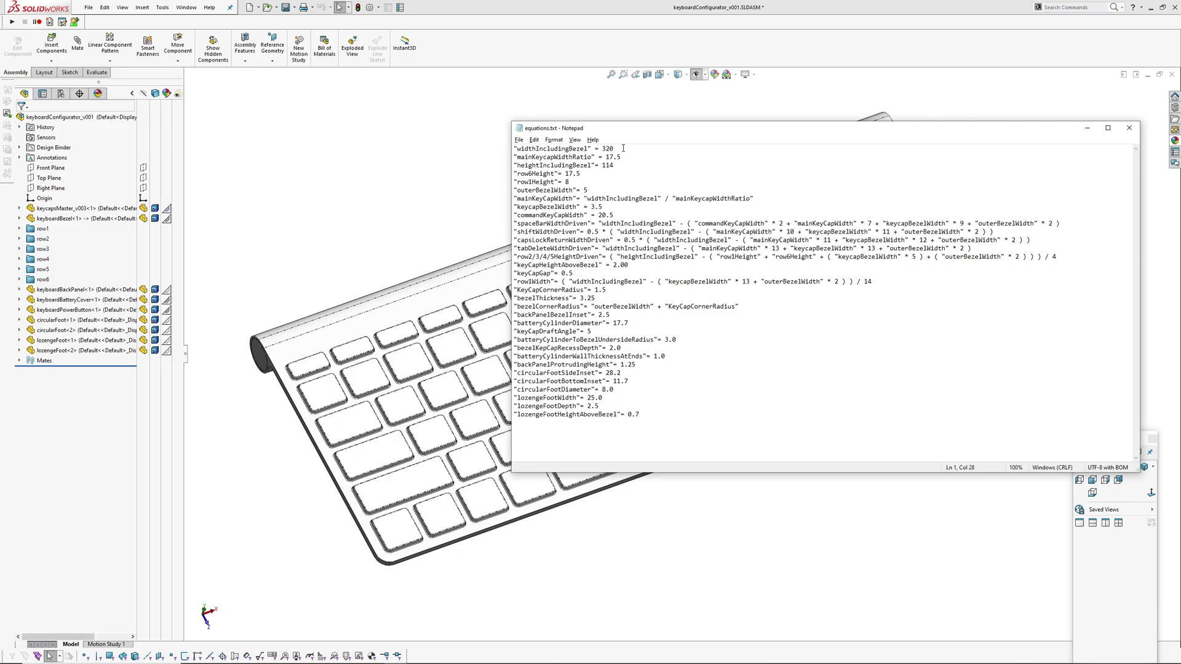
{"action": "key", "text": "BackSpace"}
{"action": "key", "text": "BackSpace"}
{"action": "key", "text": "ctrl+s"}
{"action": "left_click", "coordinate": [408, 177]}
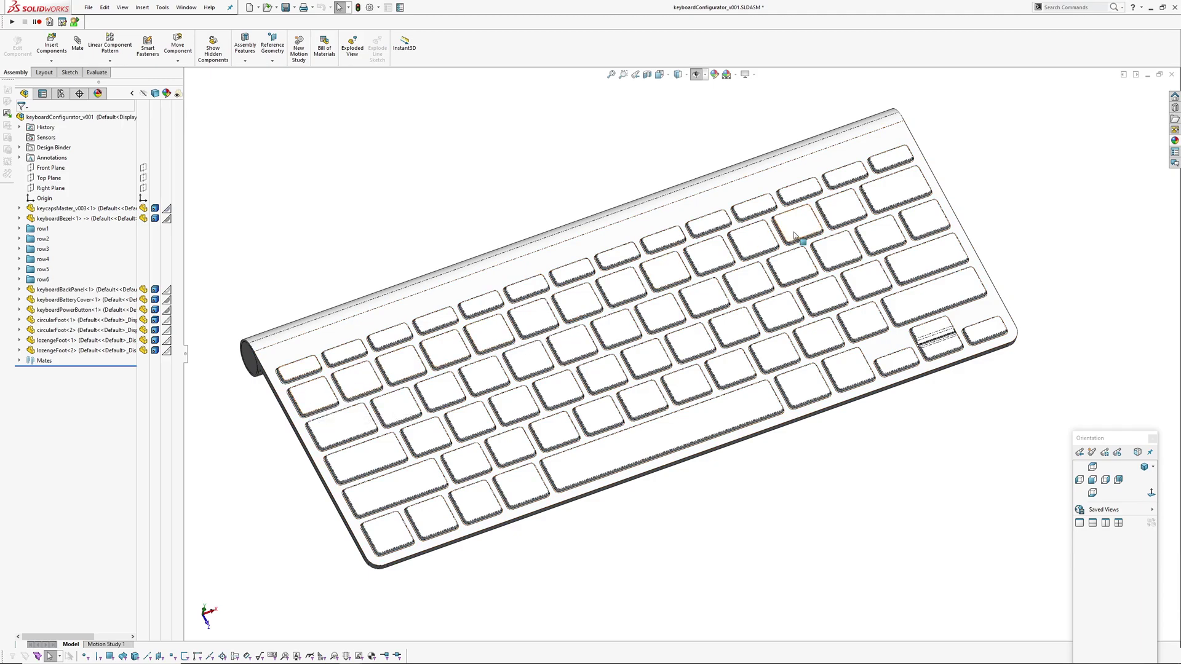
- Change keyCapGap from 0.5 to 0.8 and check the keyboard model in SOLIDWORKS
{"action": "key", "text": "alt+Tab"}
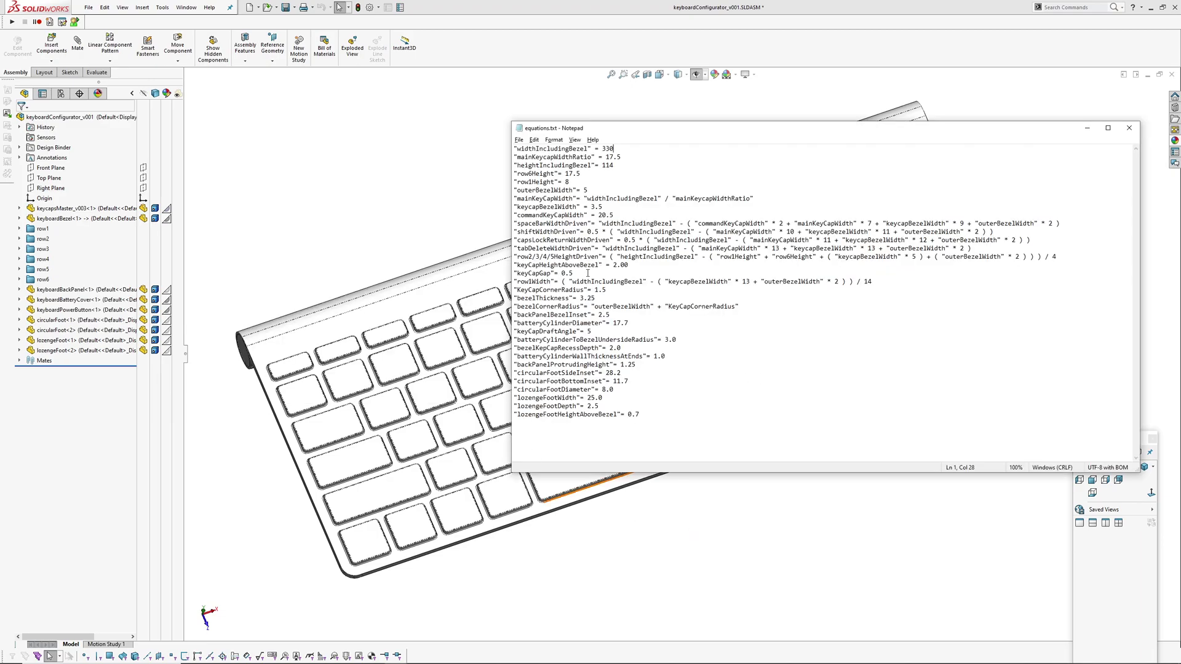
{"action": "left_click", "coordinate": [587, 273]}
{"action": "key", "text": "BackSpace"}
{"action": "left_click", "coordinate": [305, 173]}
{"action": "scroll", "coordinate": [563, 358], "scroll_direction": "down", "scroll_amount": 5}
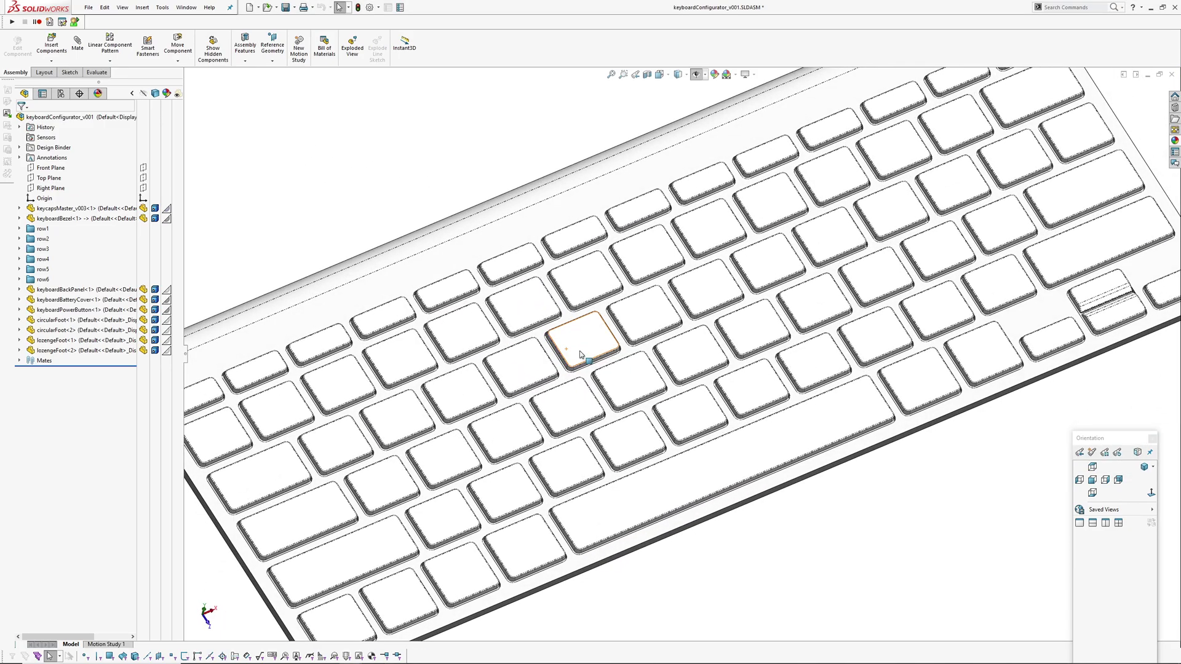
{"action": "scroll", "coordinate": [580, 355], "scroll_direction": "down", "scroll_amount": 5}
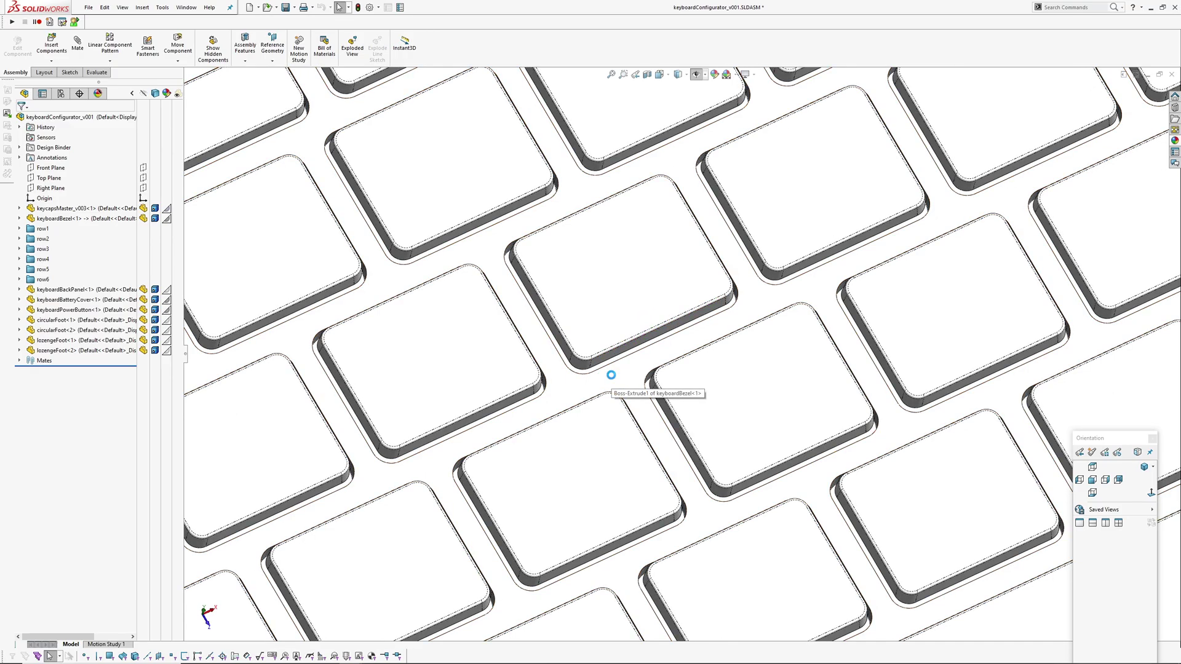
{"action": "scroll", "coordinate": [612, 377], "scroll_direction": "up", "scroll_amount": 10}
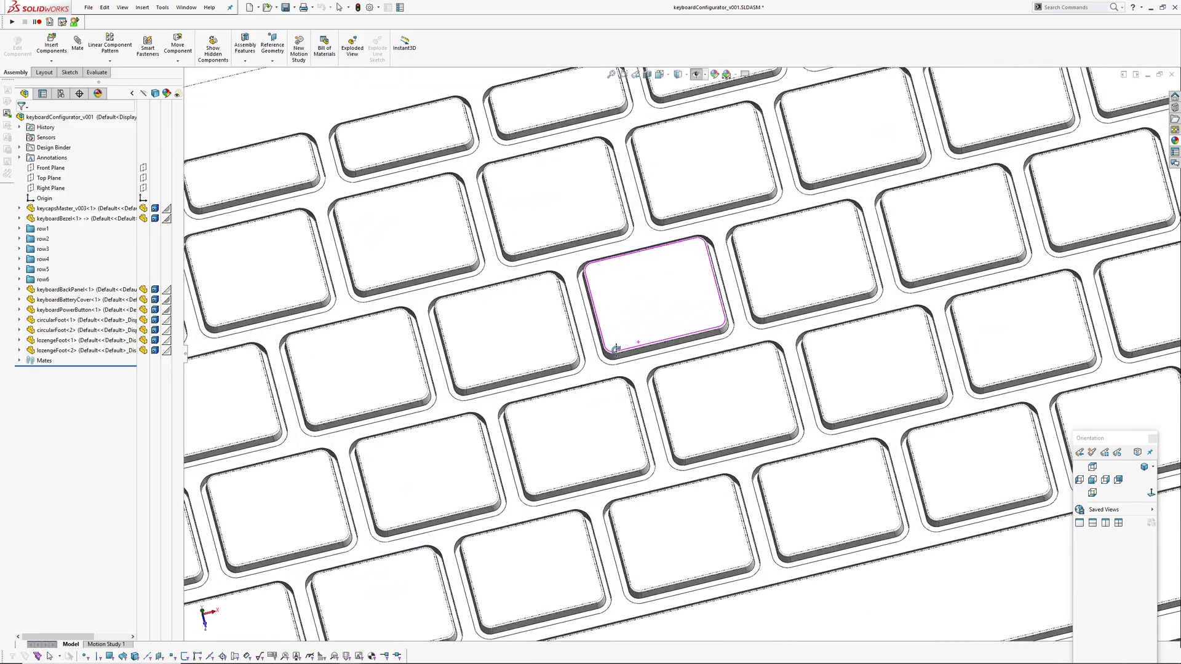
{"action": "scroll", "coordinate": [622, 362], "scroll_direction": "up", "scroll_amount": 5}
{"action": "key", "text": "alt+Tab"}
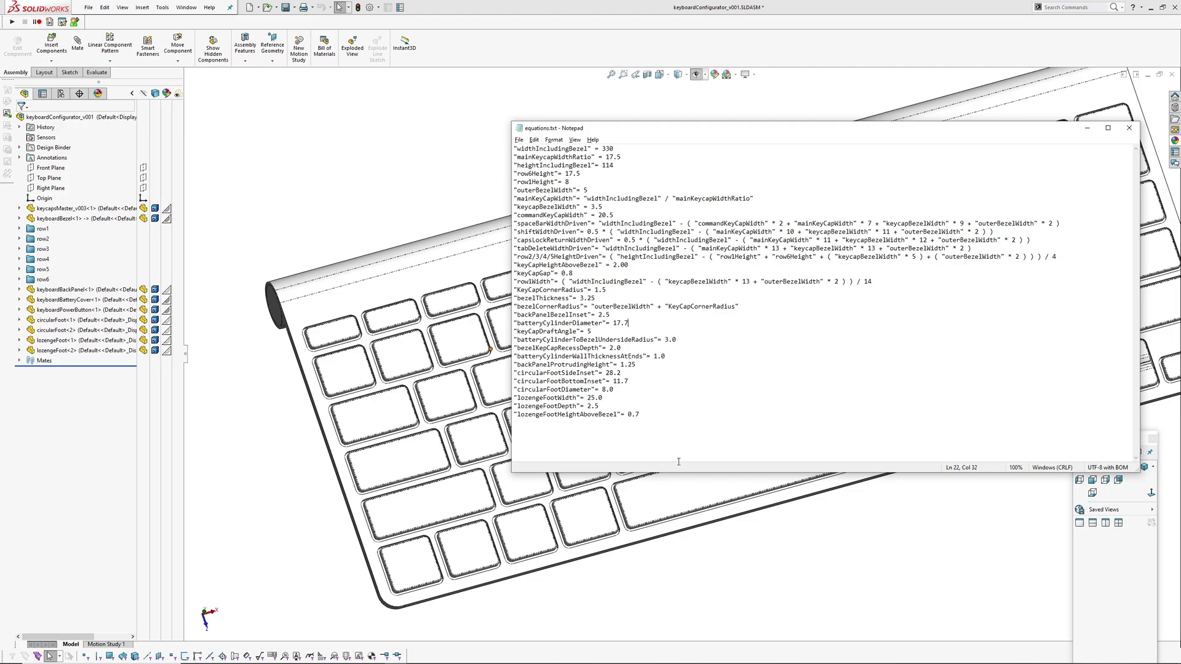
- Raise keyCapHeightAboveBezel from 2.0 to 3 and orbit the keyboard to inspect the taller keycaps
{"action": "key", "text": "Up"}
{"action": "key", "text": "Up"}
{"action": "key", "text": "Up"}
{"action": "key", "text": "Up"}
{"action": "key", "text": "Up"}
{"action": "key", "text": "Up"}
{"action": "key", "text": "Up"}
{"action": "key", "text": "BackSpace"}
{"action": "left_click", "coordinate": [505, 408]}
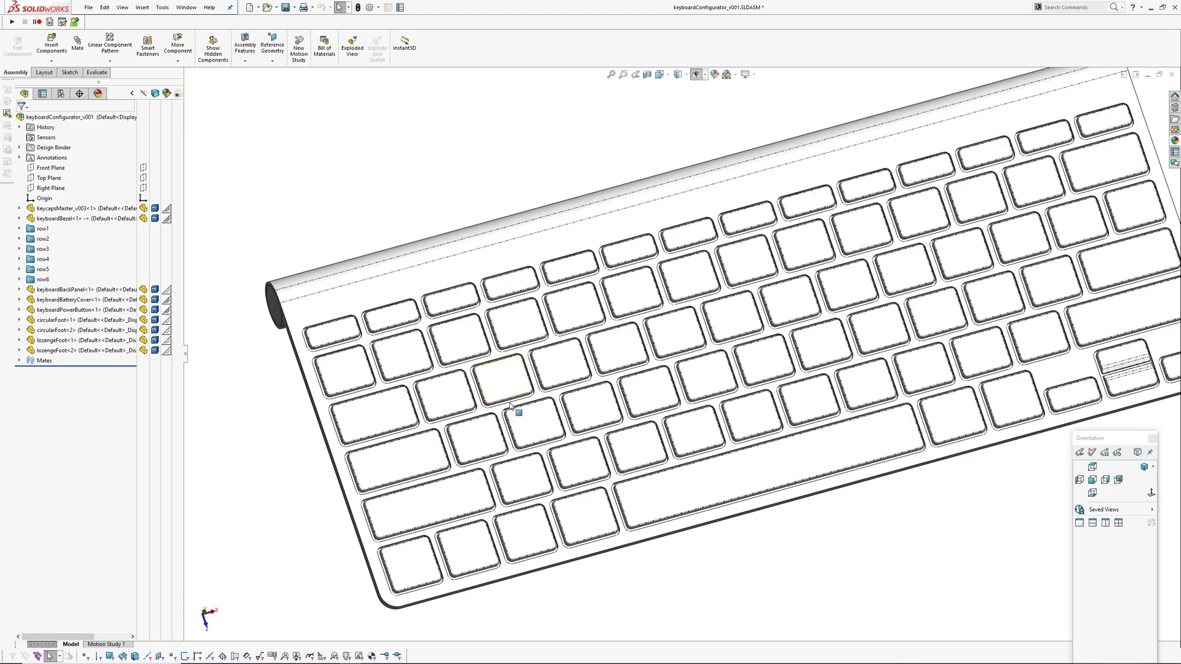
{"action": "middle_click_drag", "start_coordinate": [517, 408], "coordinate": [559, 215]}
{"action": "left_click", "coordinate": [540, 217]}
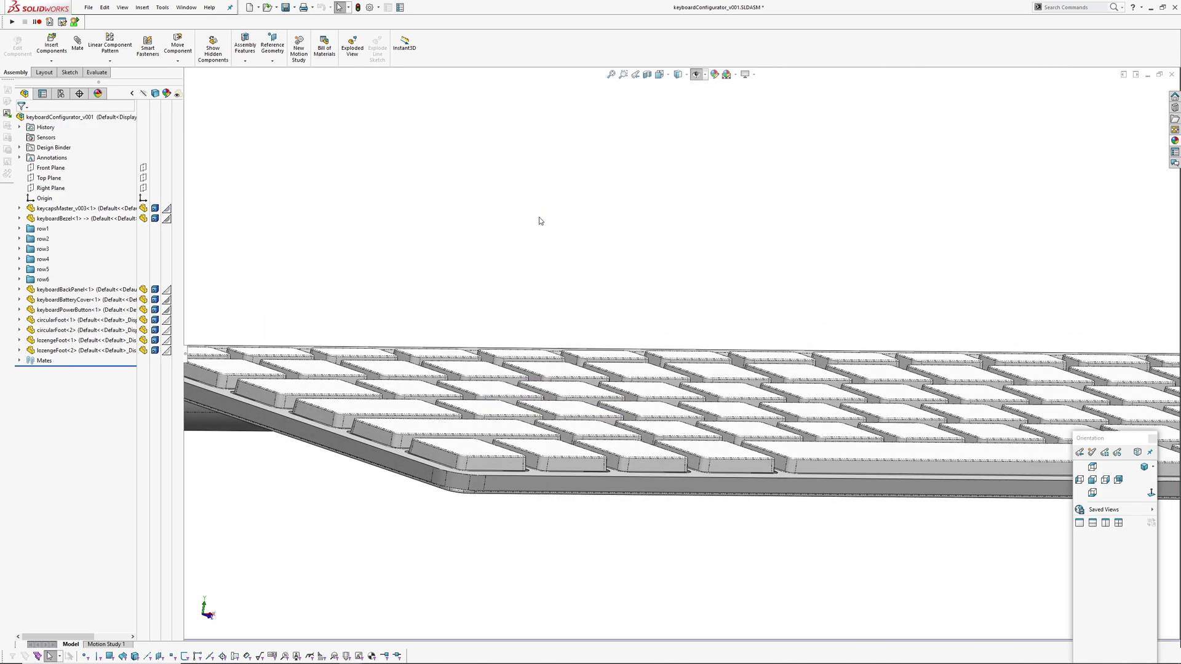
{"action": "middle_click_drag", "start_coordinate": [593, 493], "coordinate": [385, 419]}
{"action": "scroll", "coordinate": [430, 430], "scroll_direction": "down", "scroll_amount": 5}
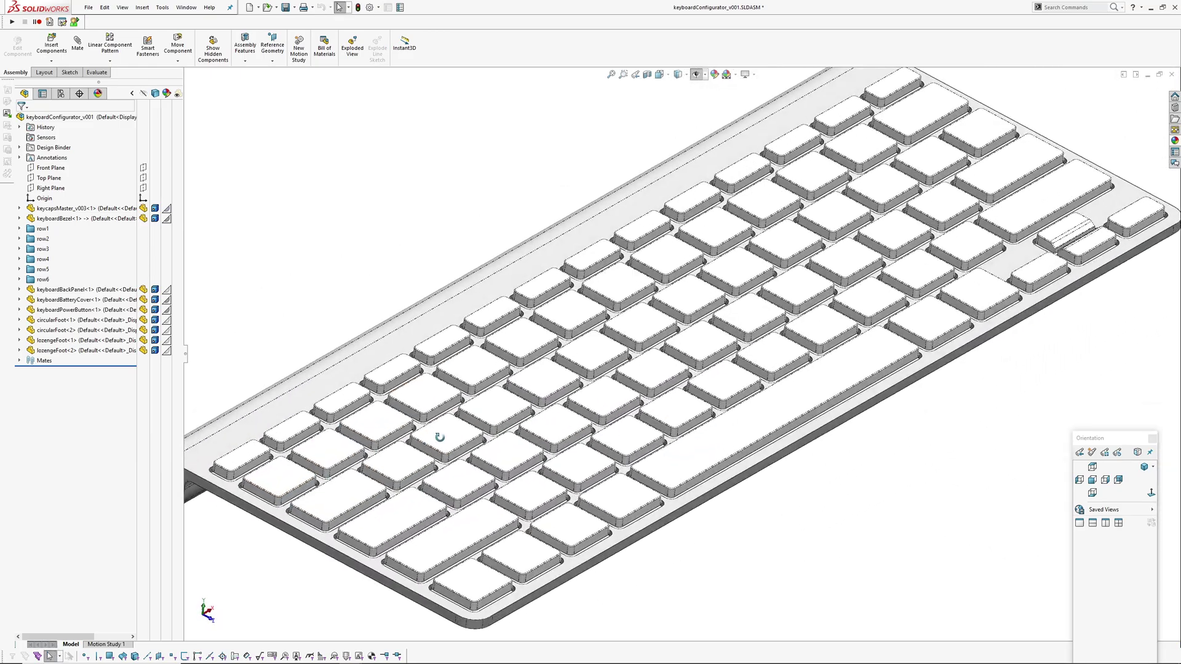
{"action": "left_click", "coordinate": [430, 397]}
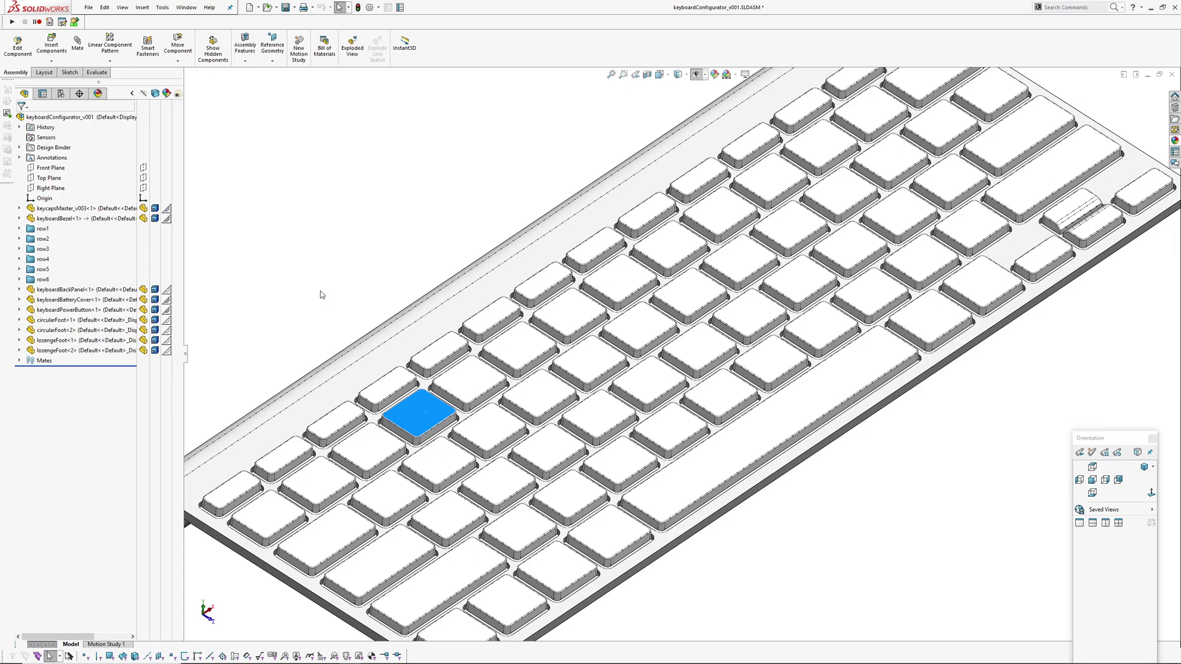
{"action": "left_click", "coordinate": [19, 229]}
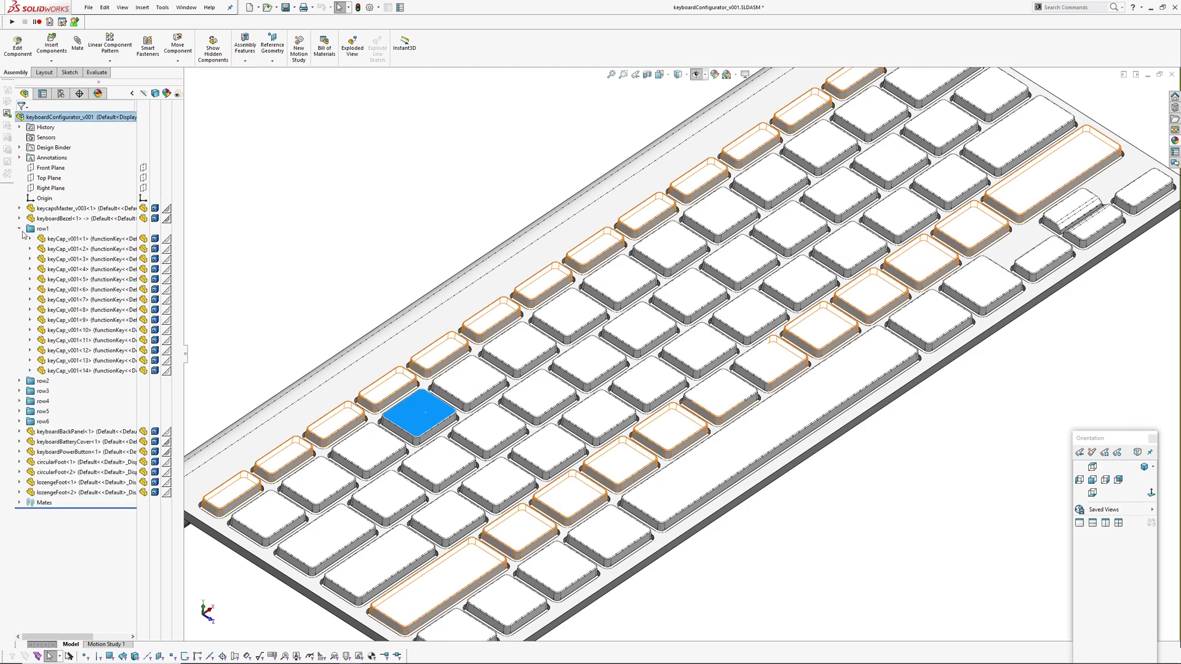
{"action": "left_click", "coordinate": [61, 239]}
{"action": "left_click", "coordinate": [68, 214]}
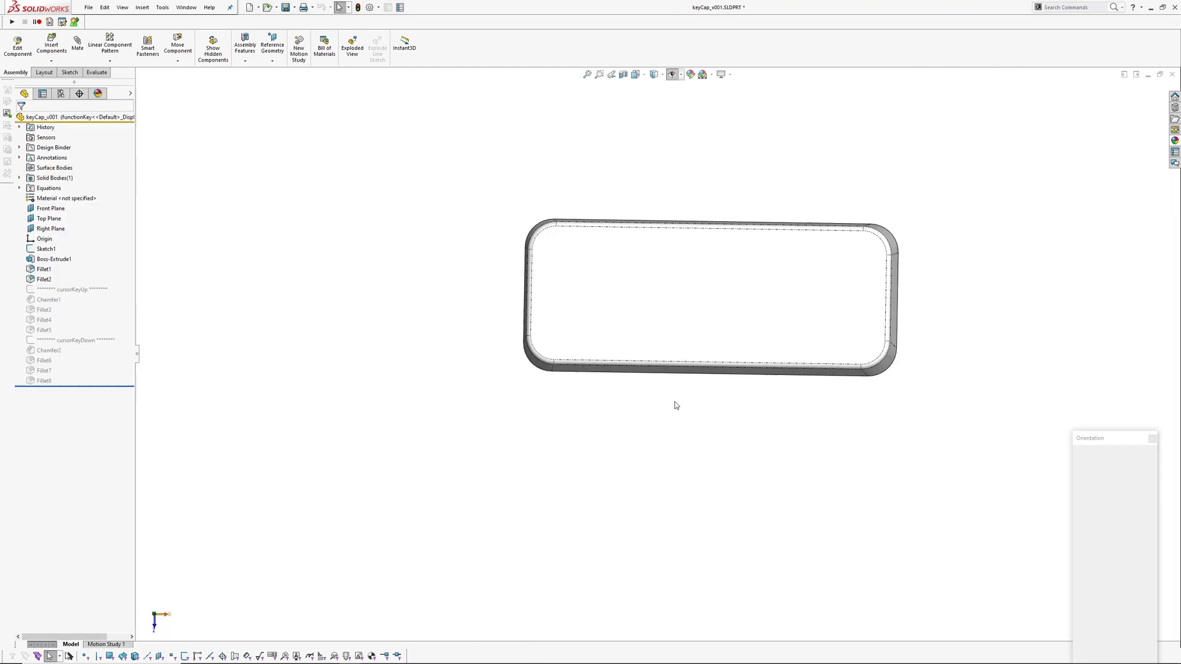
{"action": "key", "text": "ctrl+7"}
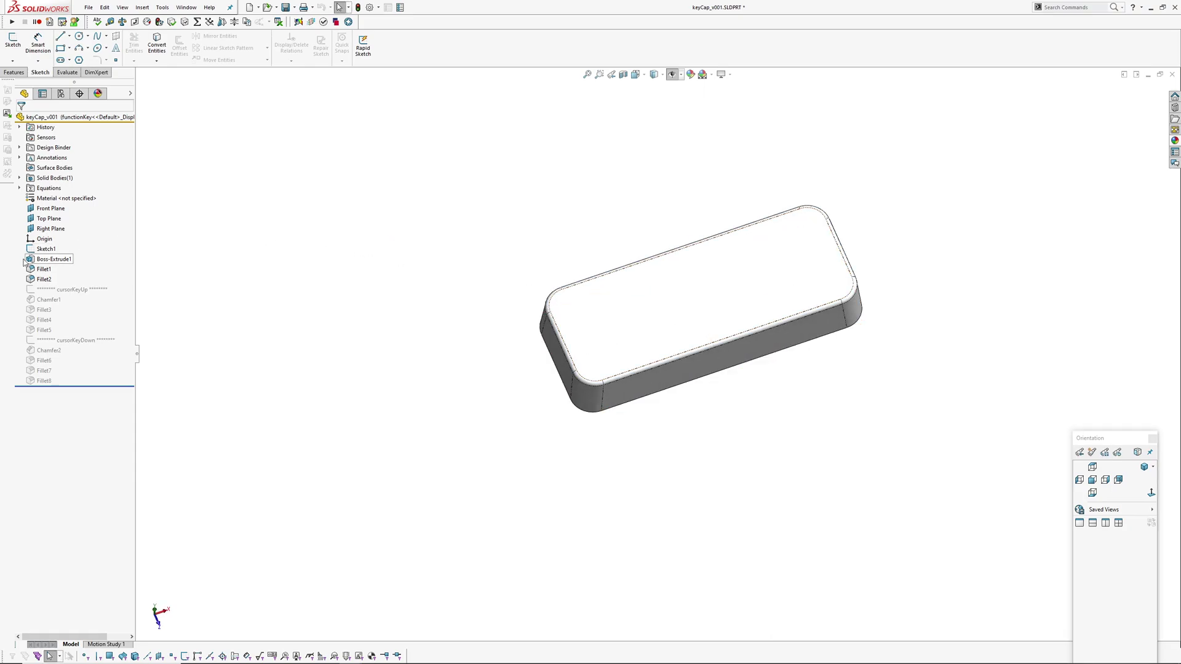
{"action": "left_click", "coordinate": [61, 93]}
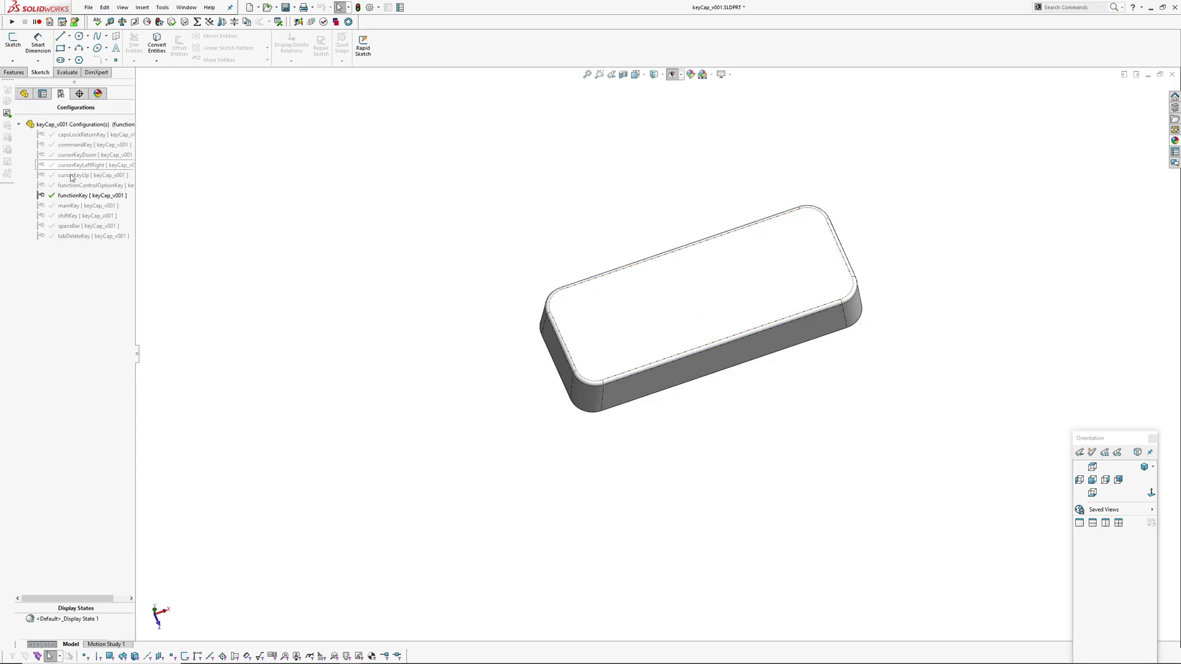
{"action": "middle_click_drag", "start_coordinate": [670, 395], "coordinate": [699, 320]}
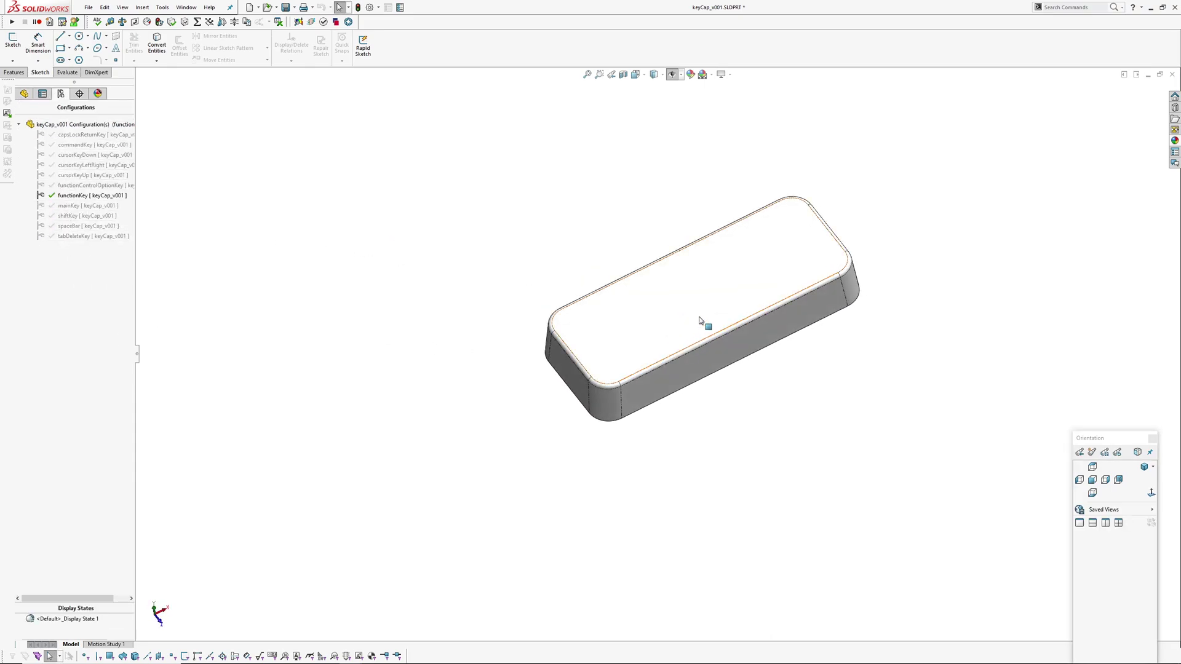
{"action": "middle_click_drag", "start_coordinate": [344, 345], "coordinate": [493, 337]}
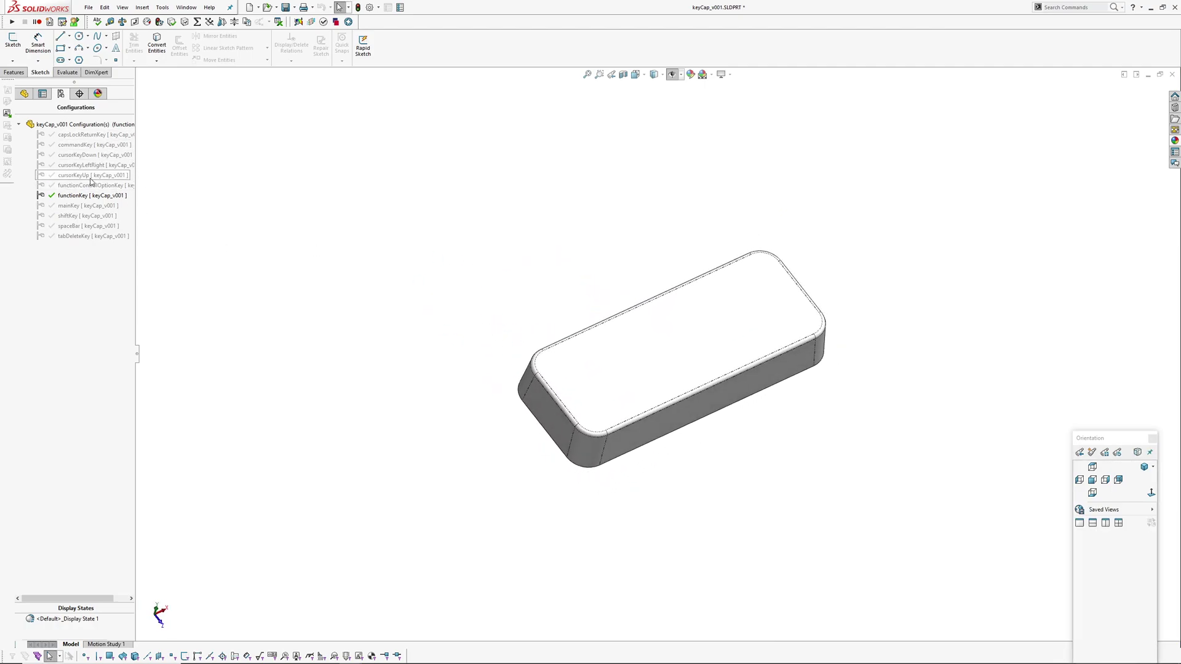
{"action": "left_click", "coordinate": [24, 94]}
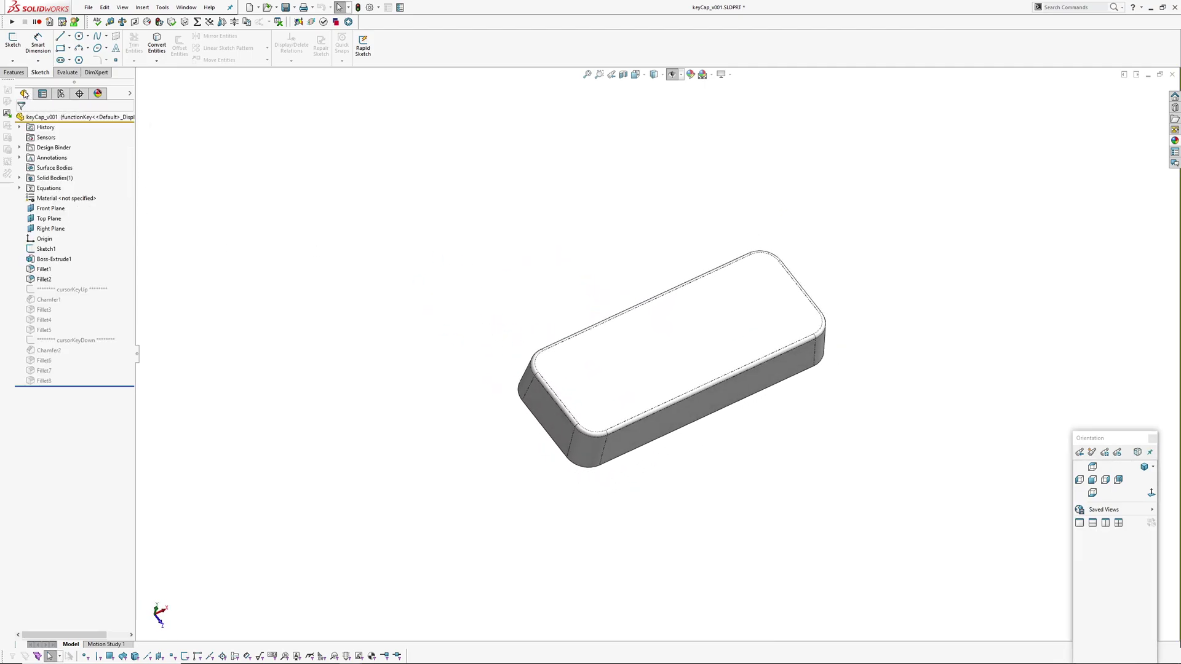
{"action": "left_click", "coordinate": [44, 249]}
{"action": "mouse_move", "coordinate": [636, 315]}
{"action": "middle_mouse_down"}
{"action": "mouse_move", "coordinate": [601, 326]}
{"action": "mouse_move", "coordinate": [633, 246]}
{"action": "middle_mouse_up"}
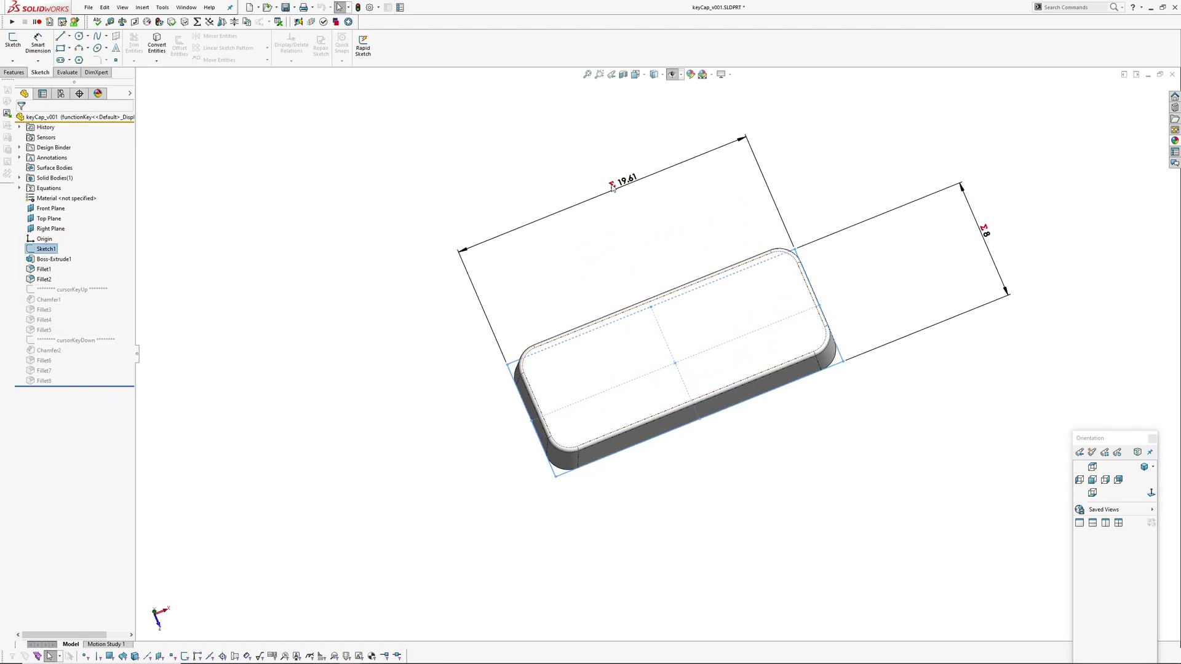
{"action": "left_click", "coordinate": [261, 359]}
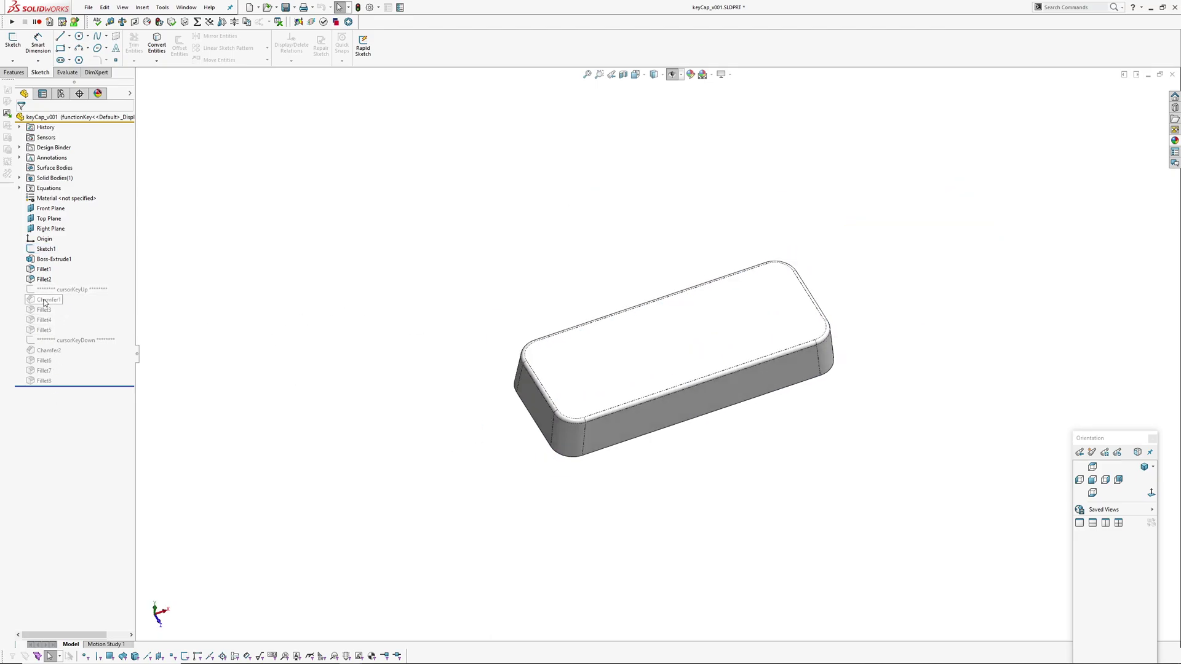
{"action": "middle_click_drag", "start_coordinate": [418, 289], "coordinate": [438, 305]}
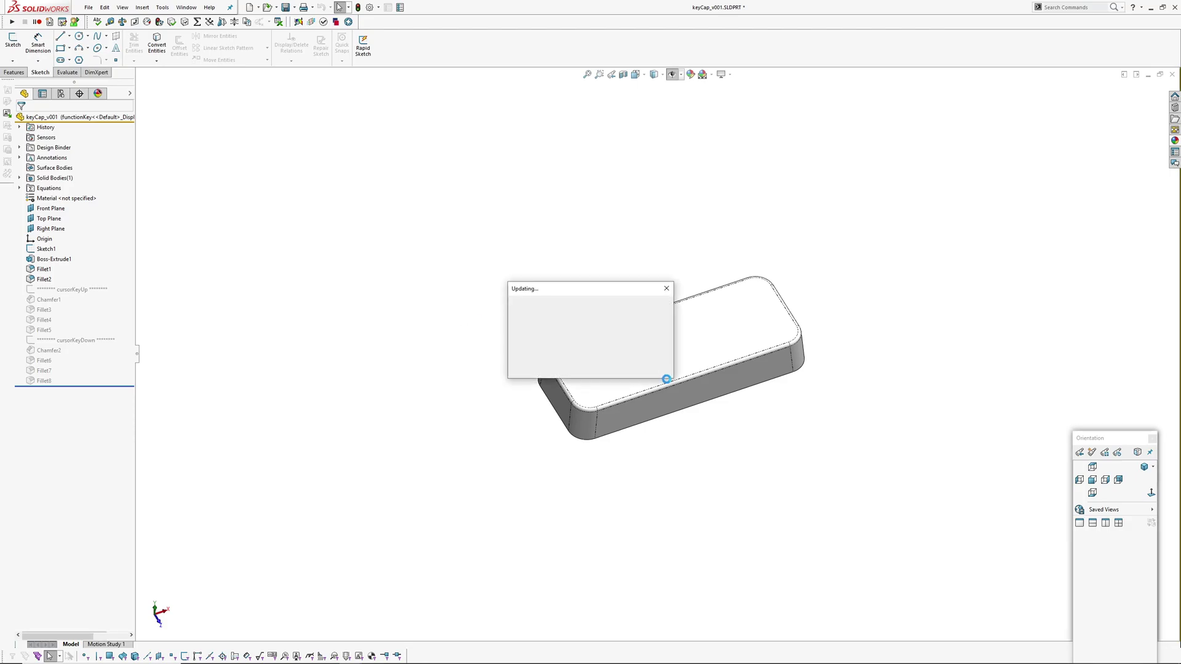
{"action": "scroll", "coordinate": [772, 286], "scroll_direction": "down", "scroll_amount": 10}
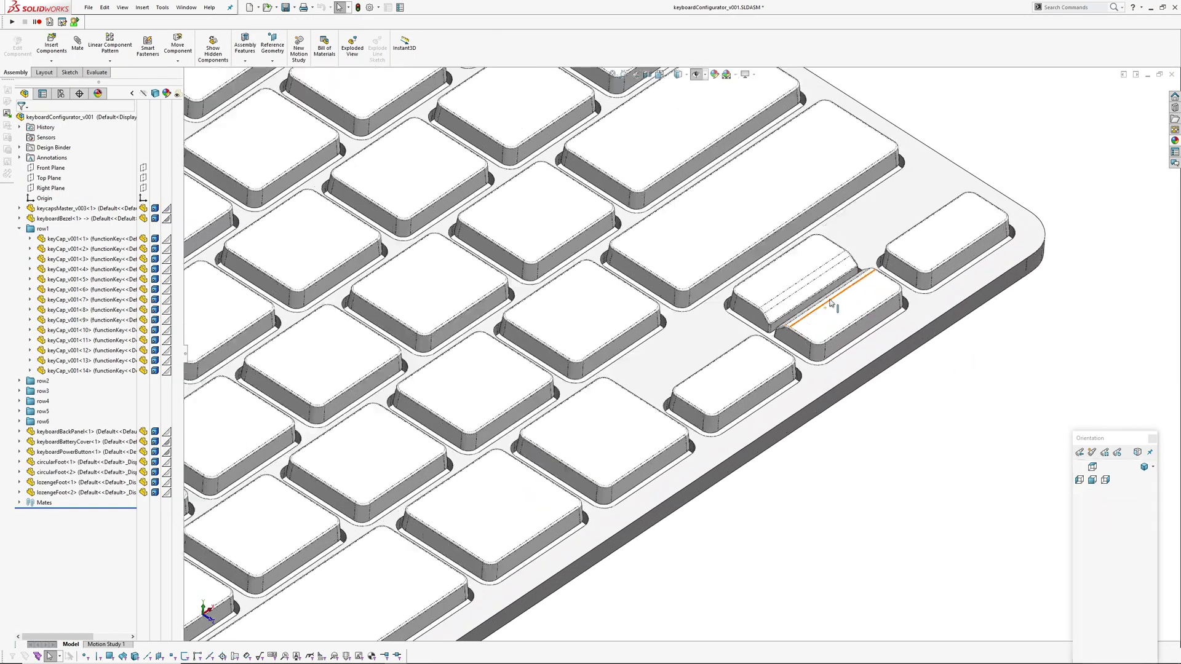
{"action": "scroll", "coordinate": [771, 285], "scroll_direction": "up", "scroll_amount": 10}
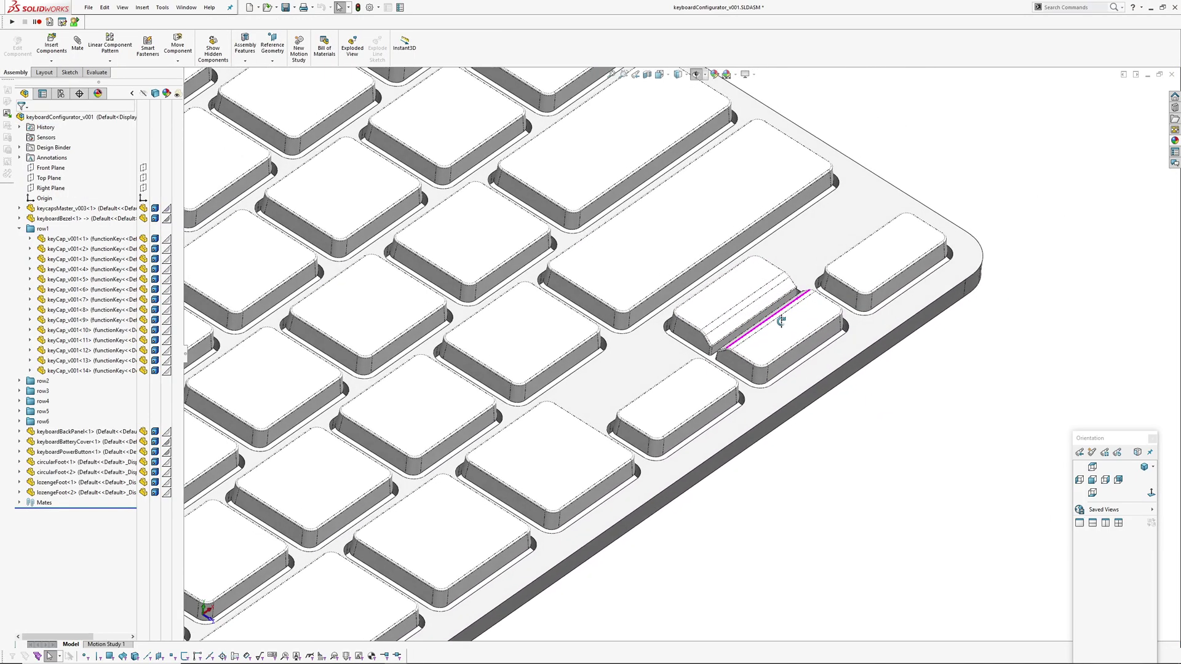
{"action": "scroll", "coordinate": [746, 369], "scroll_direction": "up", "scroll_amount": 10}
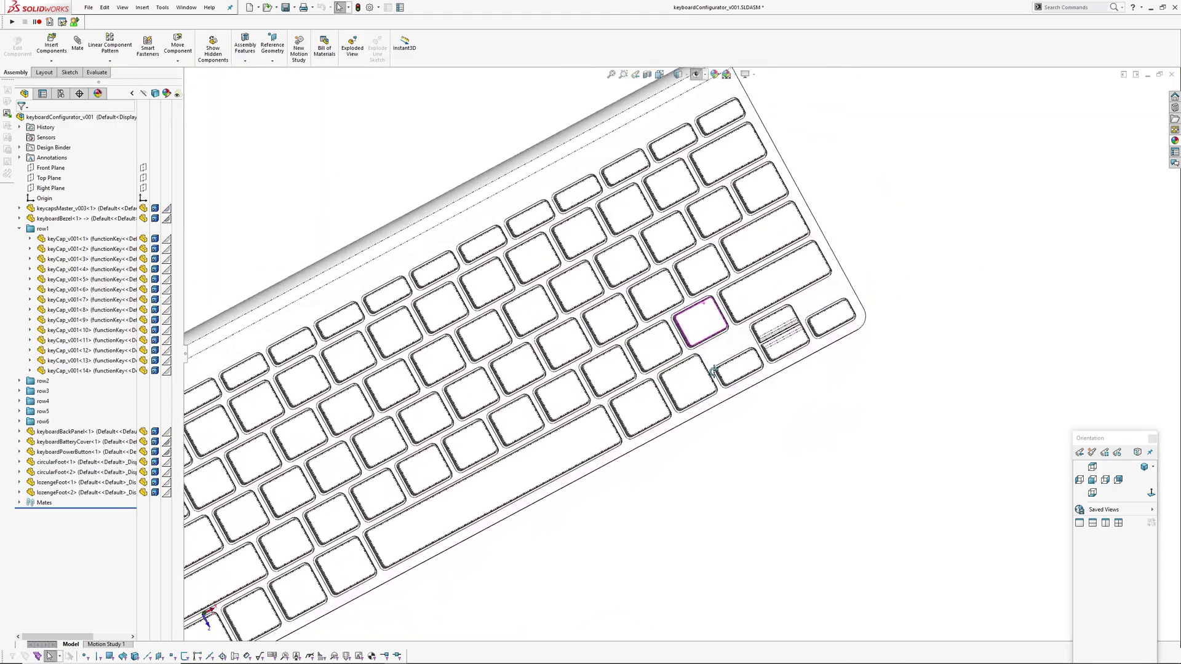
{"action": "middle_click_drag", "start_coordinate": [748, 326], "coordinate": [821, 335]}
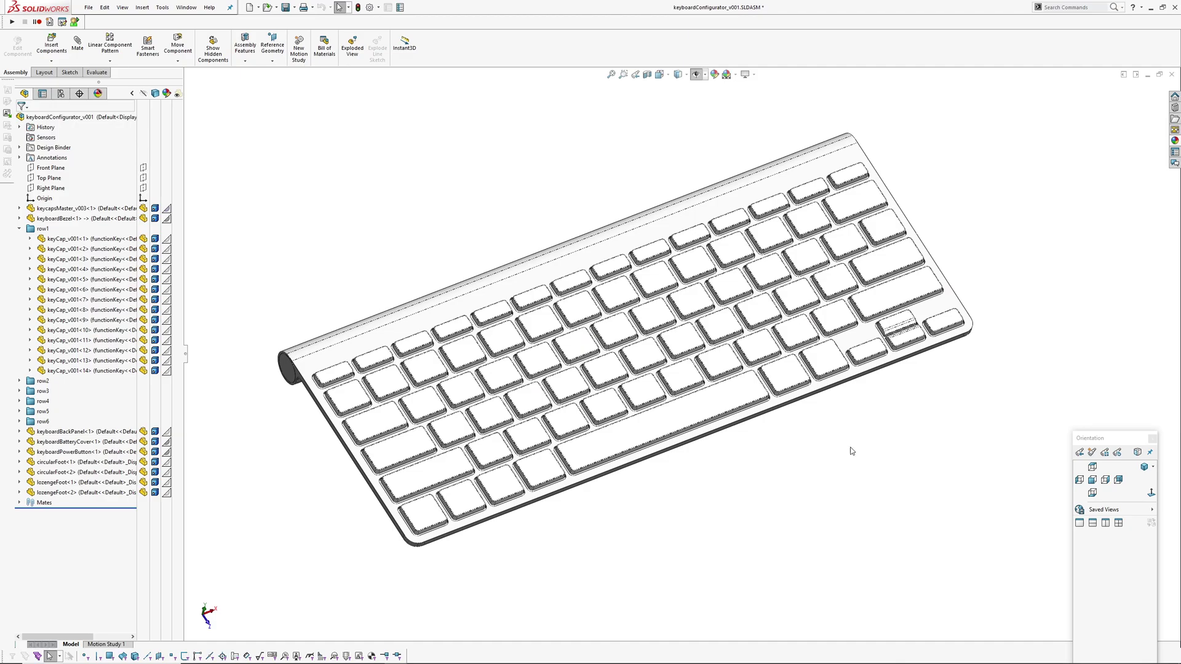
{"action": "key", "text": "alt+Tab"}
{"action": "key", "text": "alt+Tab"}
{"action": "key", "text": "alt+Tab"}
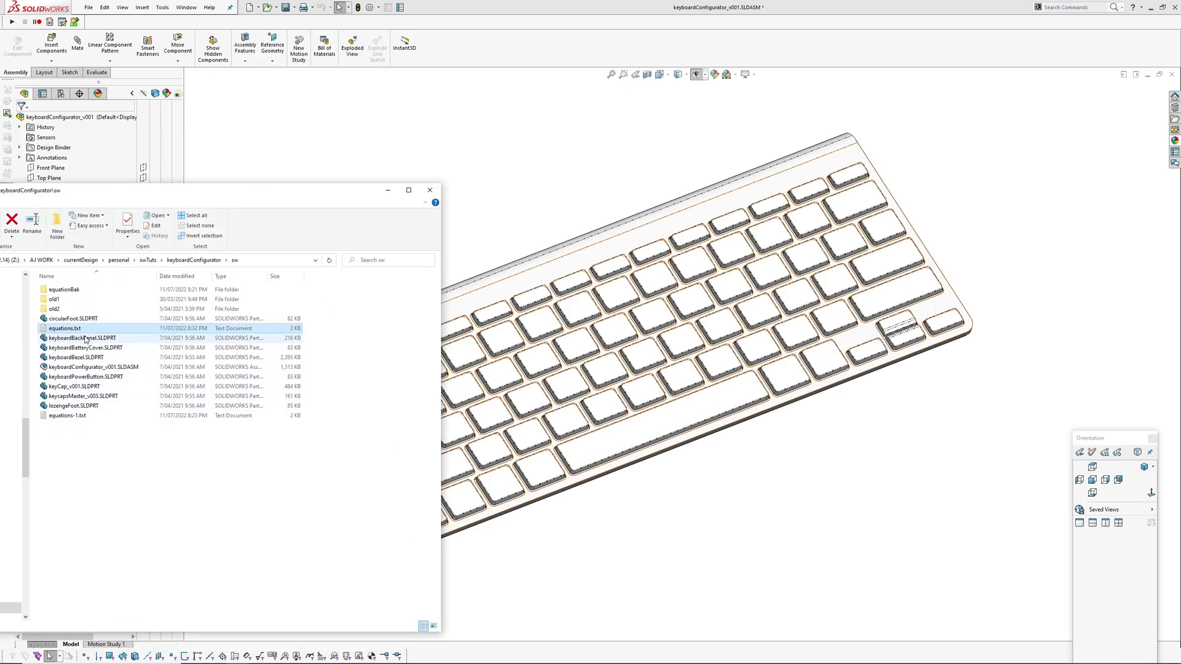
- Rename equations.txt to equations-2.txt
{"action": "left_click", "coordinate": [77, 329]}
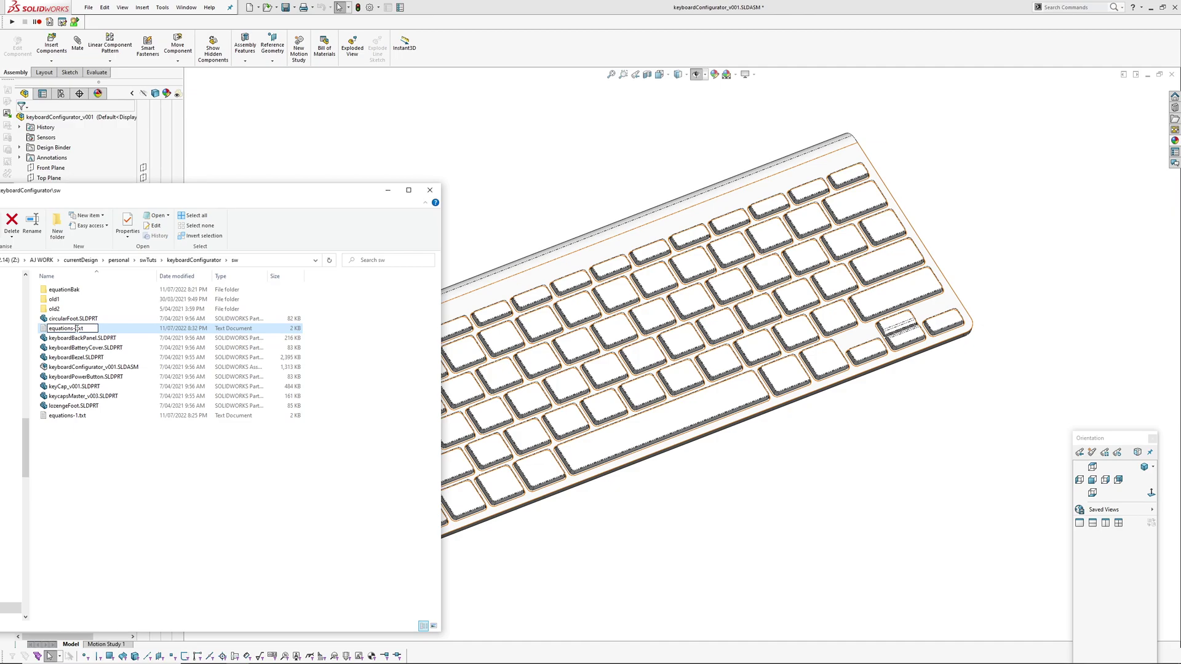
{"action": "type", "text": "-2"}
{"action": "left_click", "coordinate": [65, 417]}
- Rename equations-1.txt to equations.txt and return to SOLIDWORKS
{"action": "left_click", "coordinate": [68, 416]}
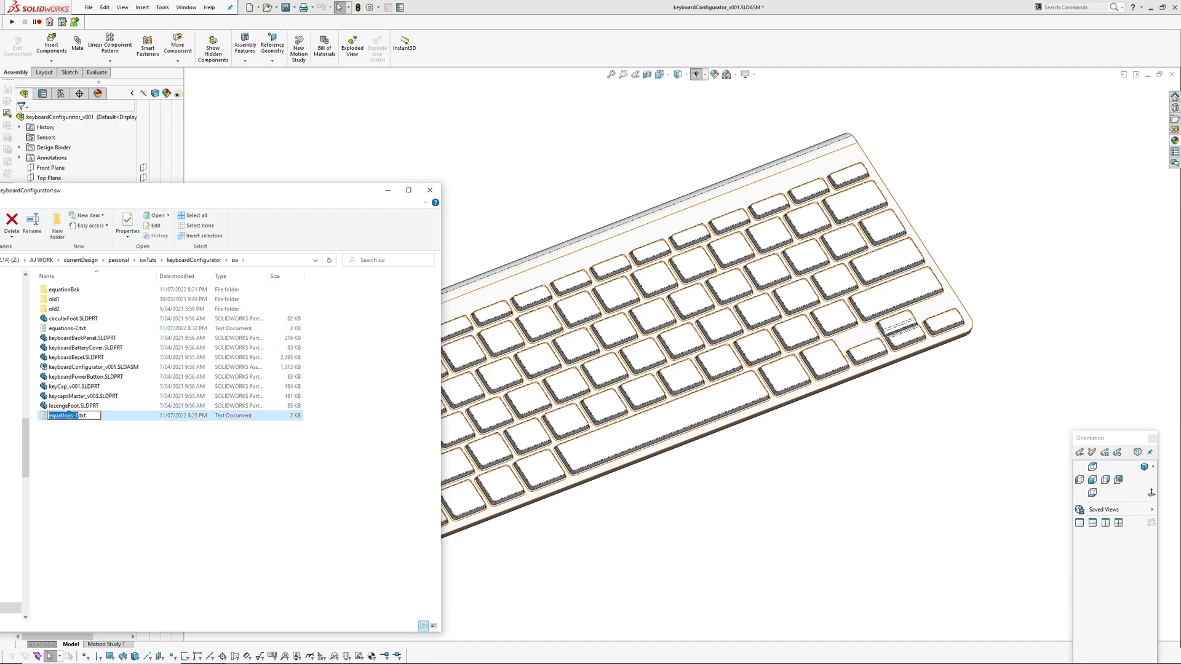
{"action": "key", "text": "Right"}
{"action": "key", "text": "BackSpace"}
{"action": "key", "text": "BackSpace"}
{"action": "key", "text": "Return"}
{"action": "left_click", "coordinate": [594, 180]}
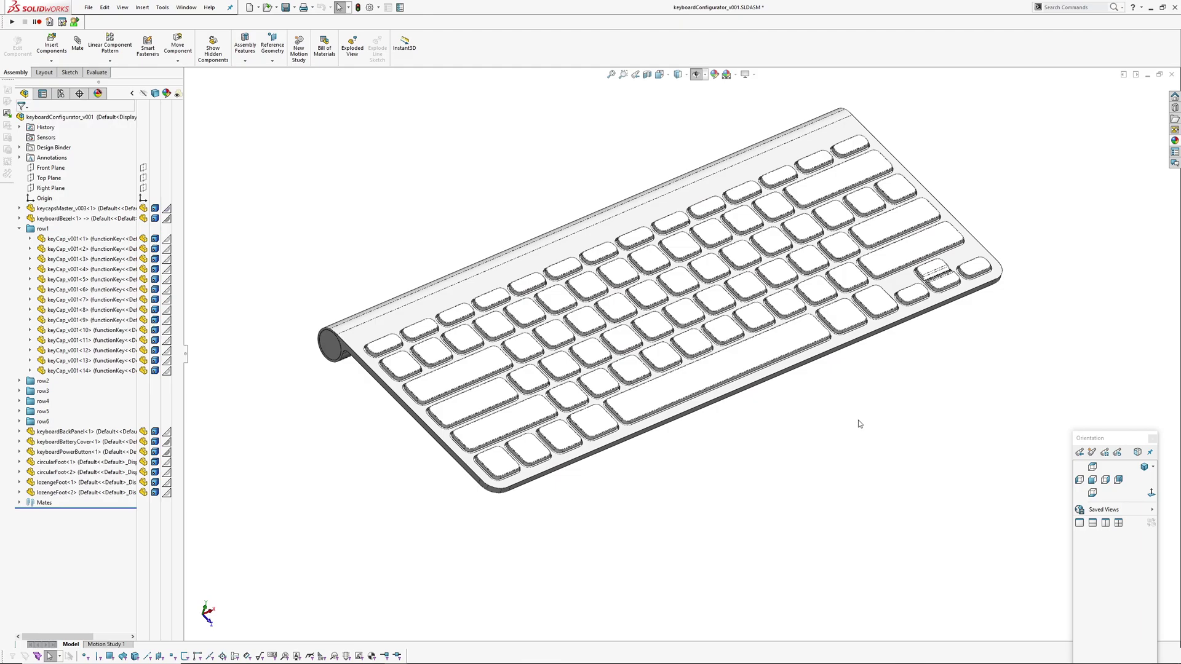
- Pan the rebuilt keyboard assembly slightly left and down in the view
{"action": "middle_click_drag", "start_coordinate": [816, 416], "coordinate": [779, 449], "text": "ctrl"}
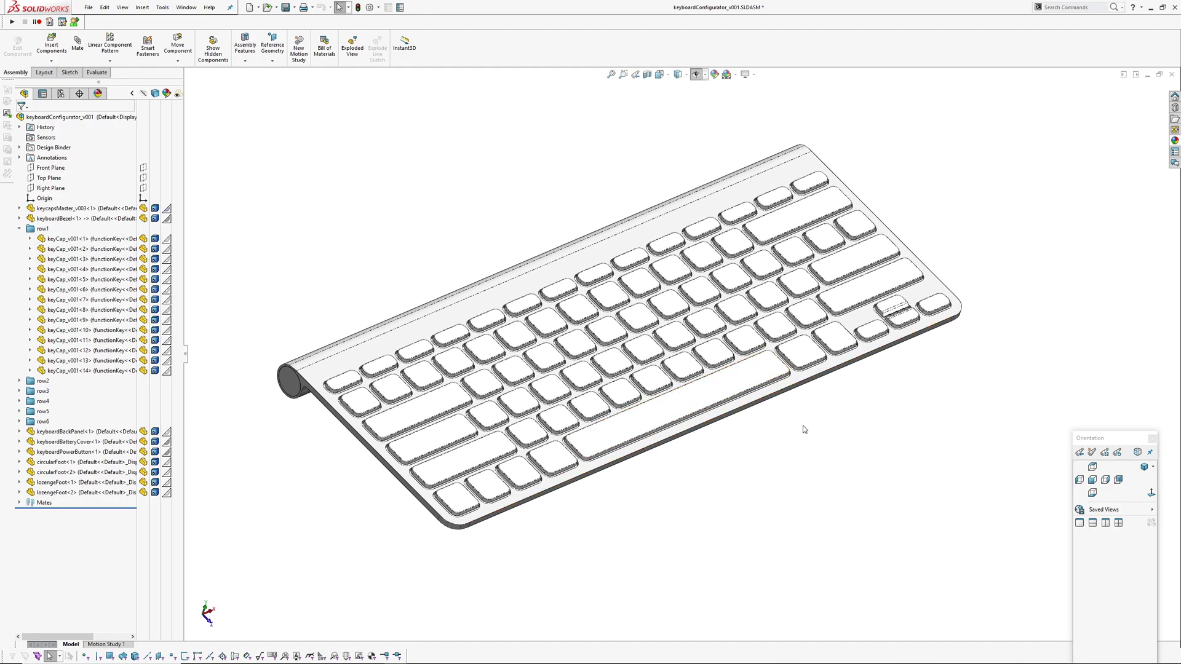